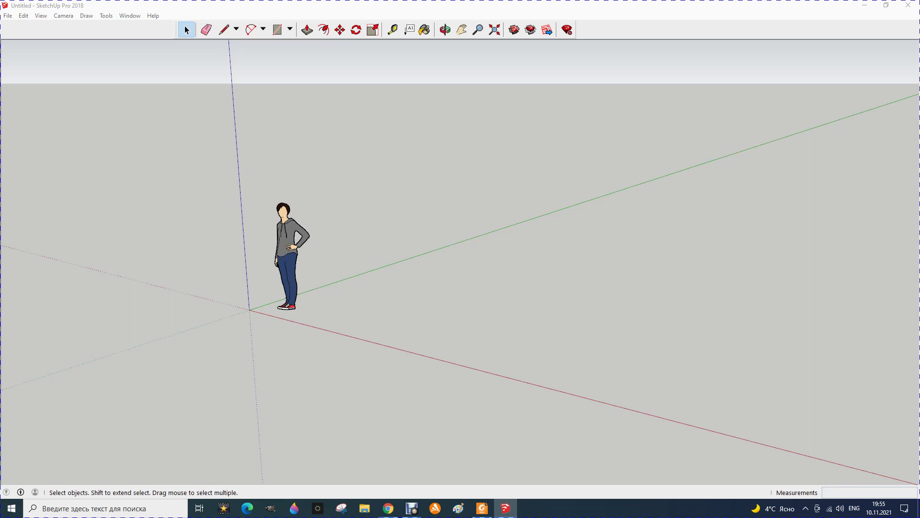
# Keep the model's length units as Decimal millimetres in Model Info > Units
pyautogui.click(129, 15)
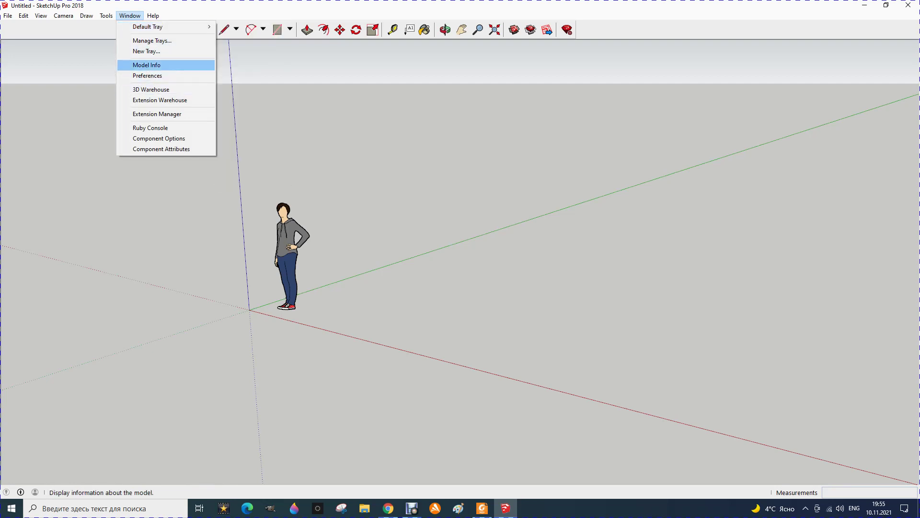
pyautogui.click(147, 65)
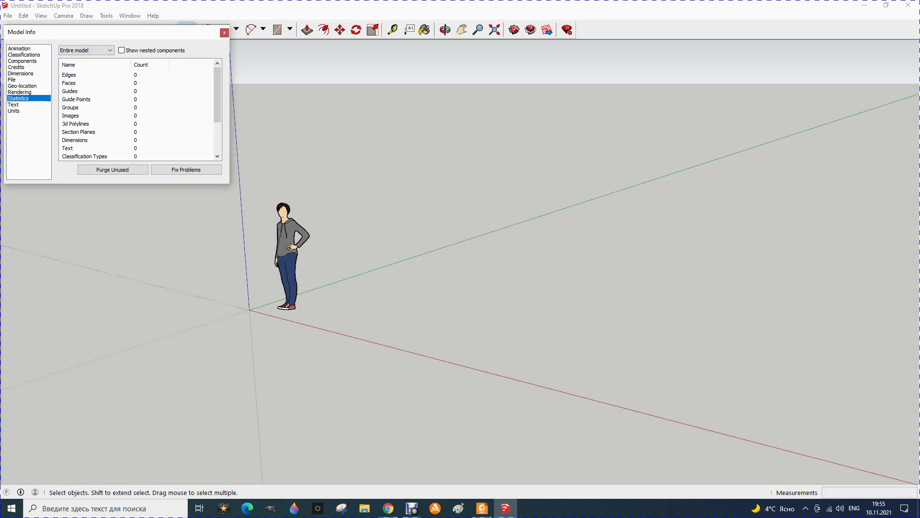
pyautogui.press('Down')
pyautogui.press('Down')
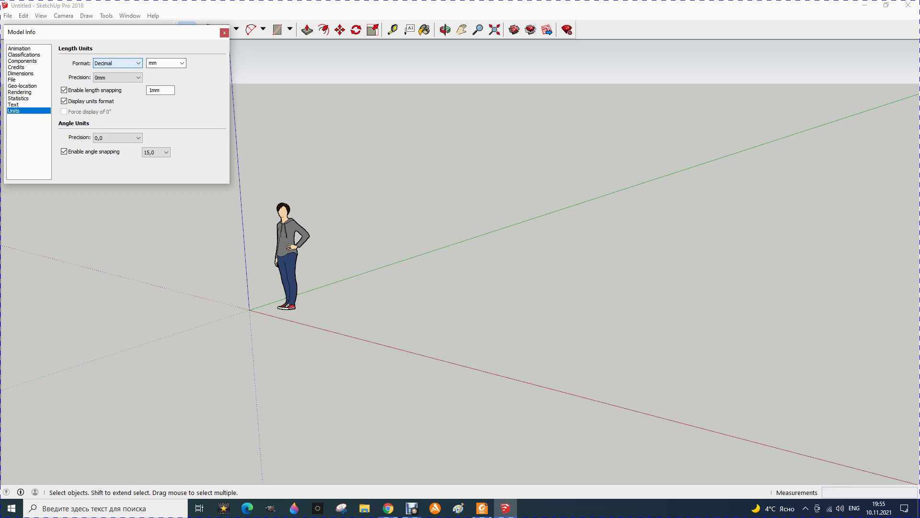
pyautogui.click(118, 62)
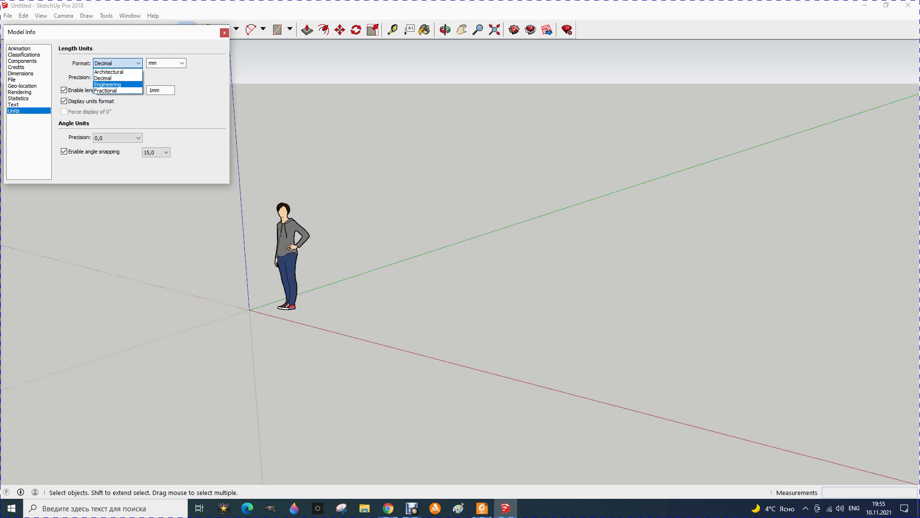
pyautogui.press('Escape')
pyautogui.press('Tab')
pyautogui.hotkey('alt', 'Down')
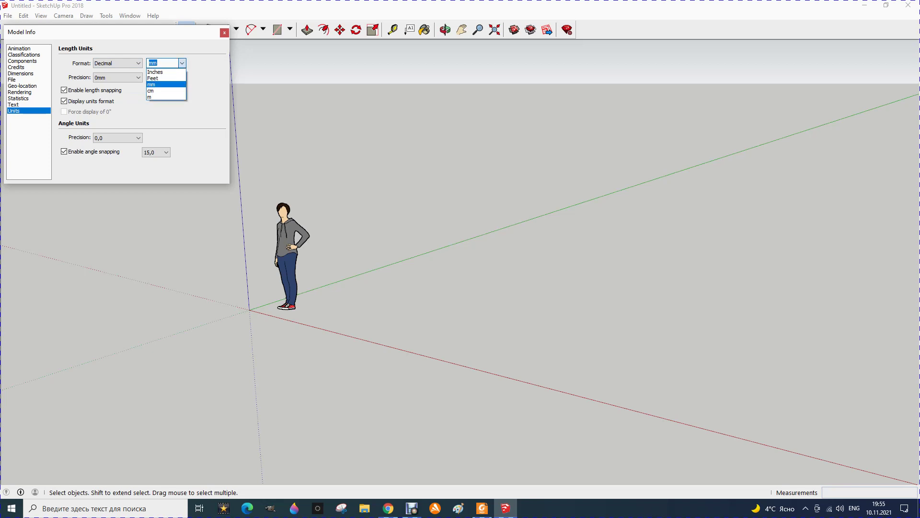
pyautogui.press('Up')
pyautogui.press('Down')
pyautogui.press('Down')
pyautogui.press('Down')
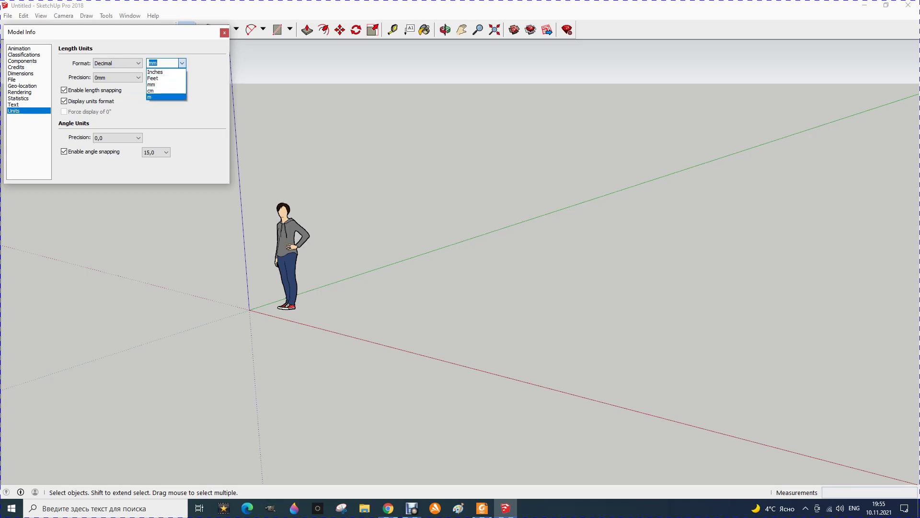
pyautogui.press('Up')
pyautogui.press('Up')
pyautogui.press('Up')
pyautogui.press('Down')
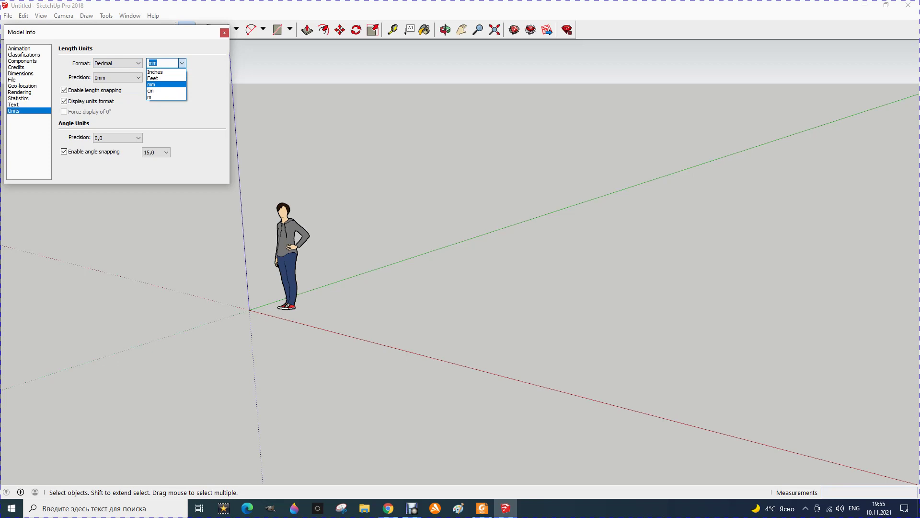
pyautogui.press('Return')
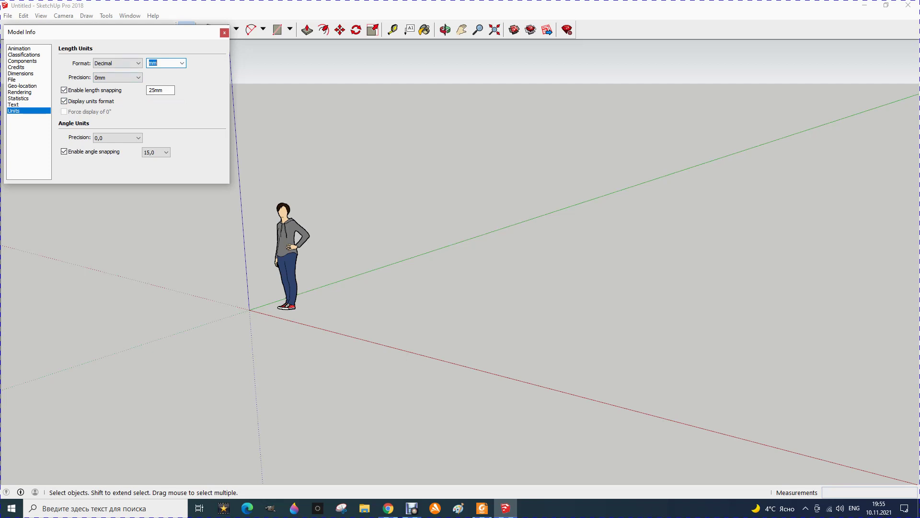
pyautogui.press('Escape')
pyautogui.press('l')
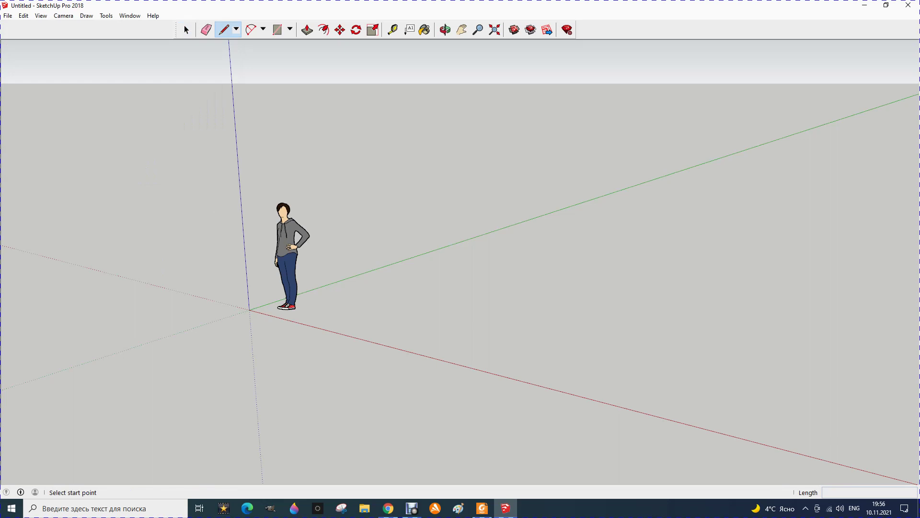
# Draw a straight 5000 mm line starting on the red axis
pyautogui.click(236, 30)
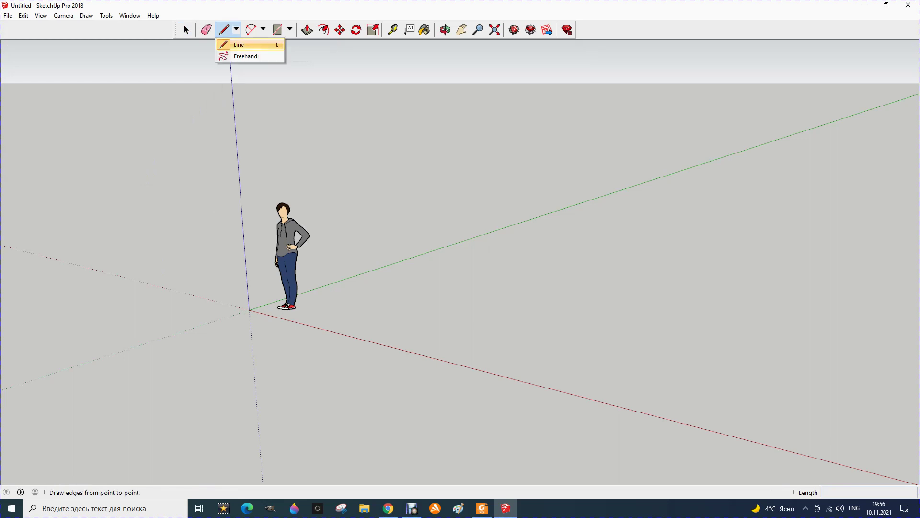
pyautogui.click(240, 45)
pyautogui.scroll(-1, 336, 288)
pyautogui.scroll(-1, 258, 283)
pyautogui.scroll(-2, 259, 283)
pyautogui.scroll(-1, 259, 283)
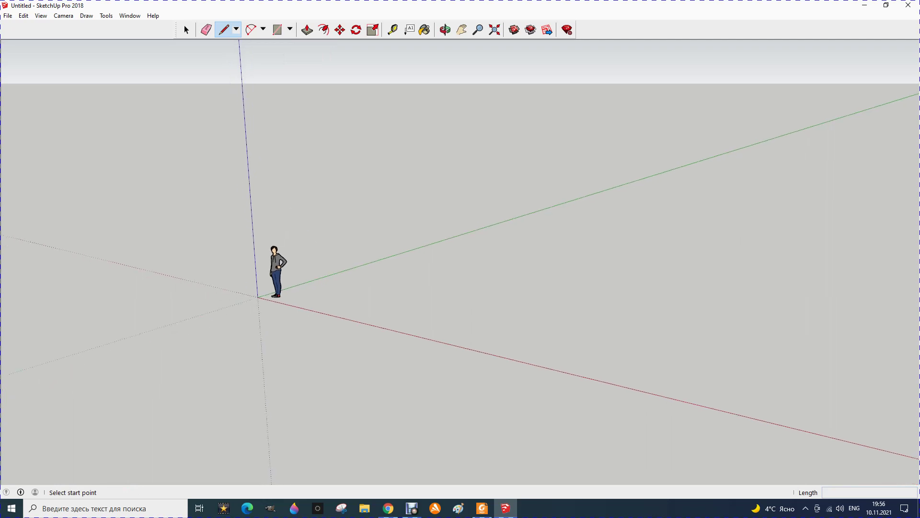
pyautogui.click(331, 314)
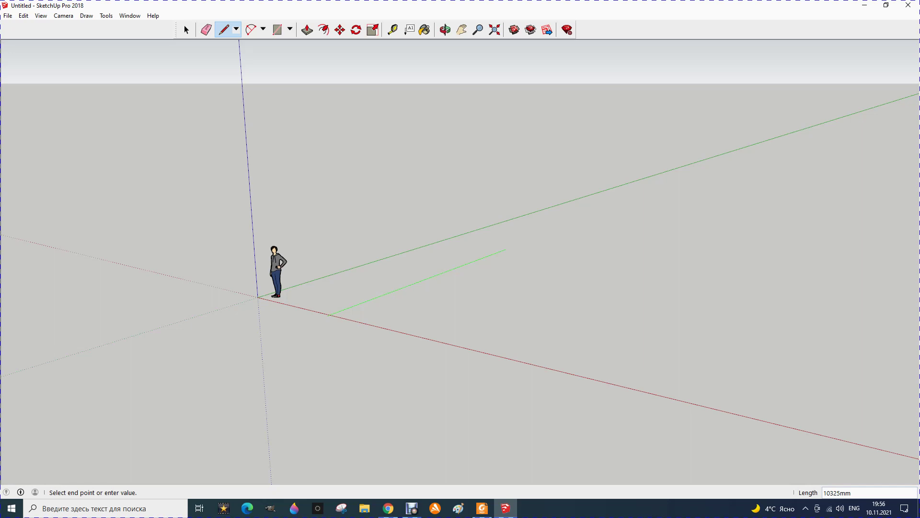
pyautogui.write('5')
pyautogui.press('Return')
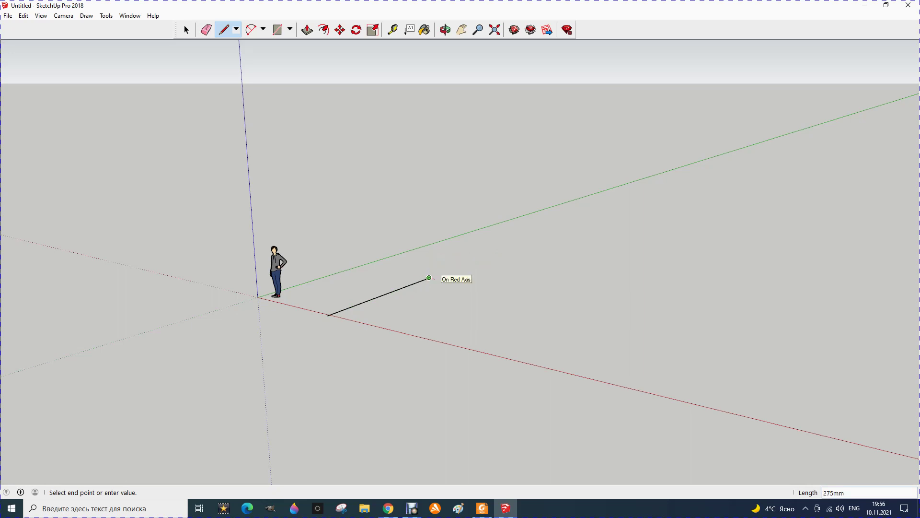
# End the line sequence and select the new 5000 mm line
pyautogui.press('Escape')
pyautogui.scroll(1, 432, 312)
pyautogui.scroll(1, 431, 312)
pyautogui.scroll(1, 432, 312)
pyautogui.scroll(2, 432, 312)
pyautogui.scroll(1, 354, 292)
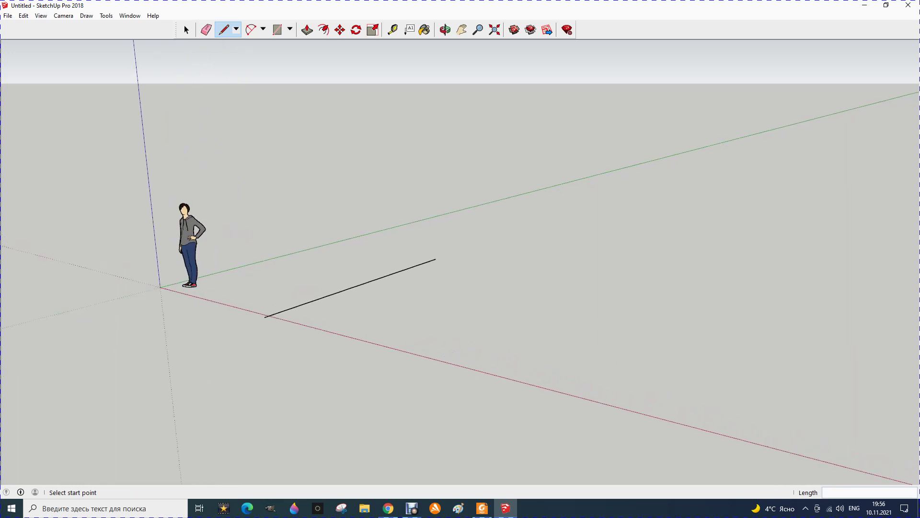
pyautogui.scroll(1, 354, 292)
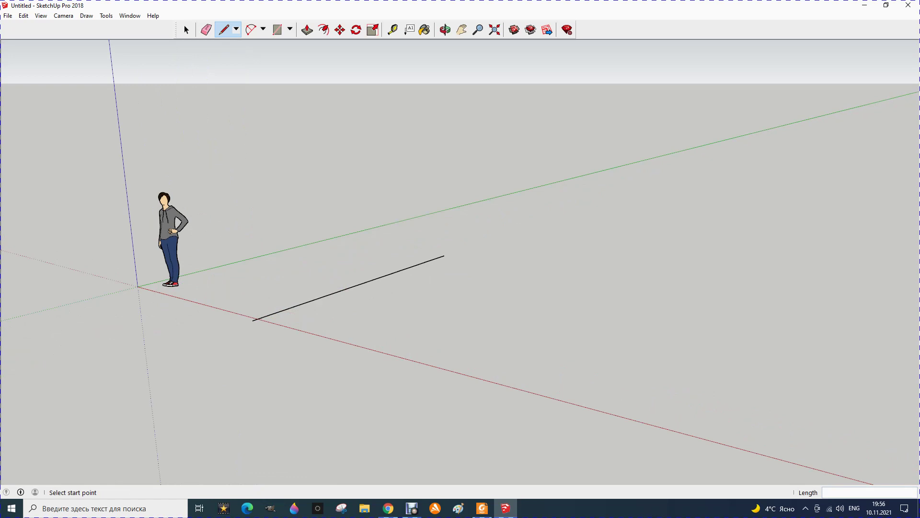
pyautogui.press('space')
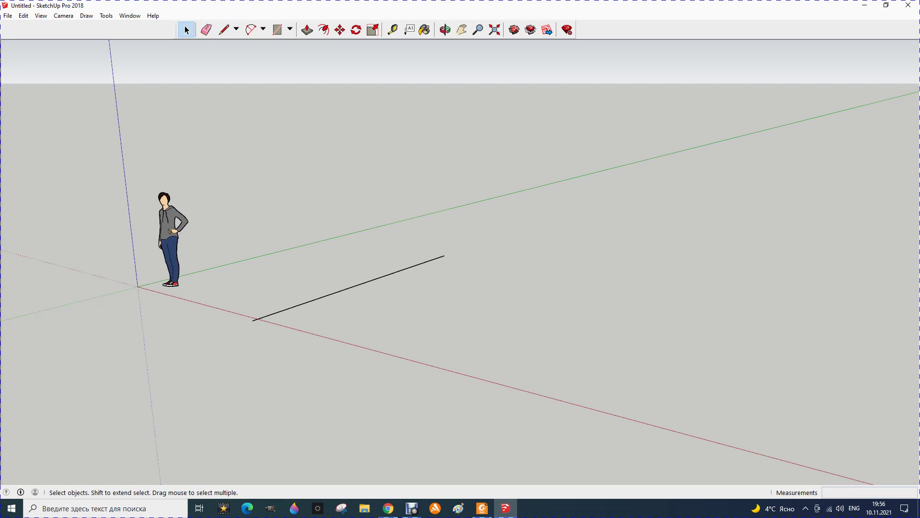
pyautogui.click(349, 288)
# Divide the 5000 mm line into 10 equal segments
pyautogui.rightClick(335, 292)
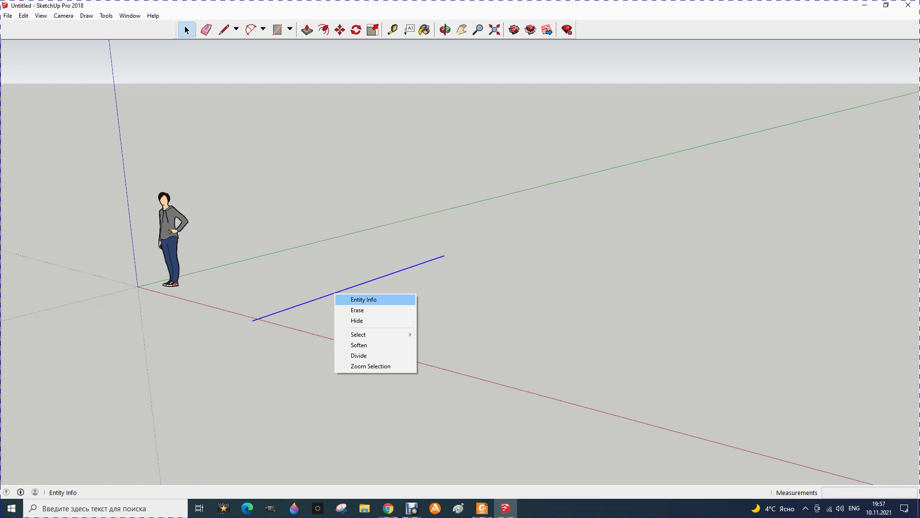
pyautogui.click(363, 299)
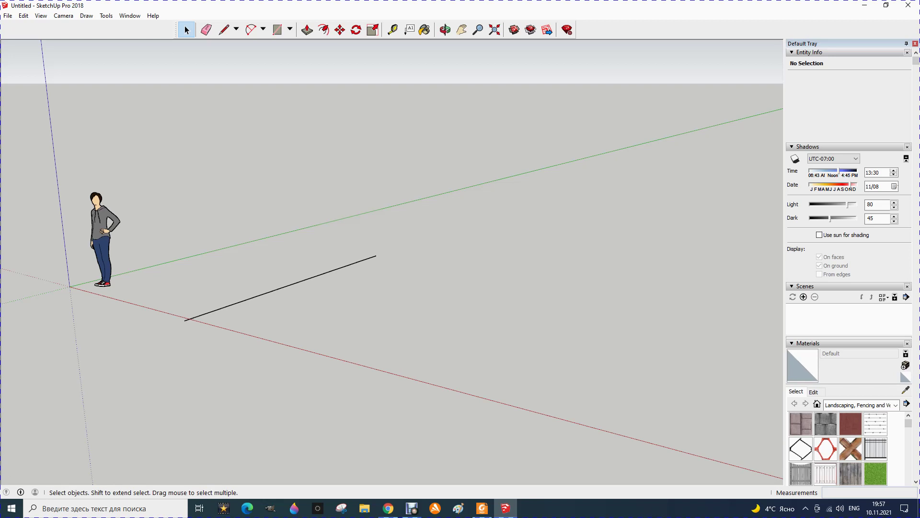
pyautogui.rightClick(349, 264)
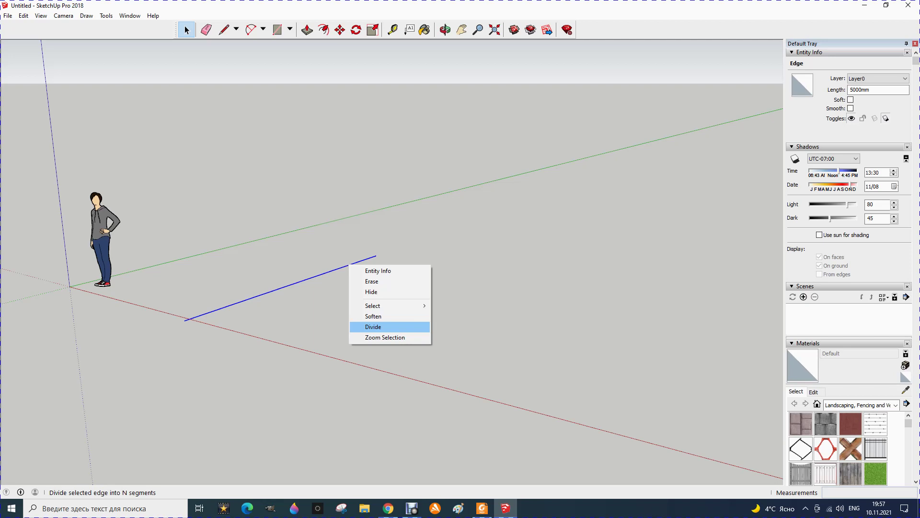
pyautogui.click(373, 327)
pyautogui.write('10')
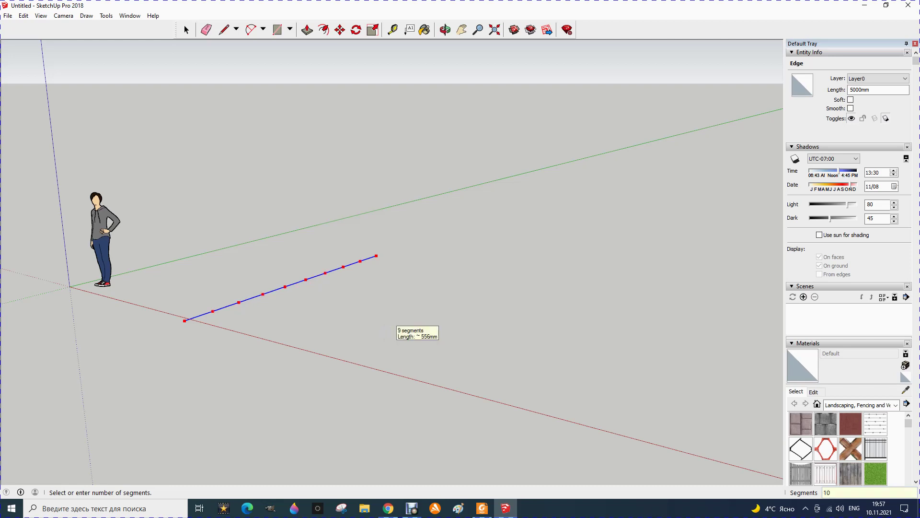
pyautogui.press('Return')
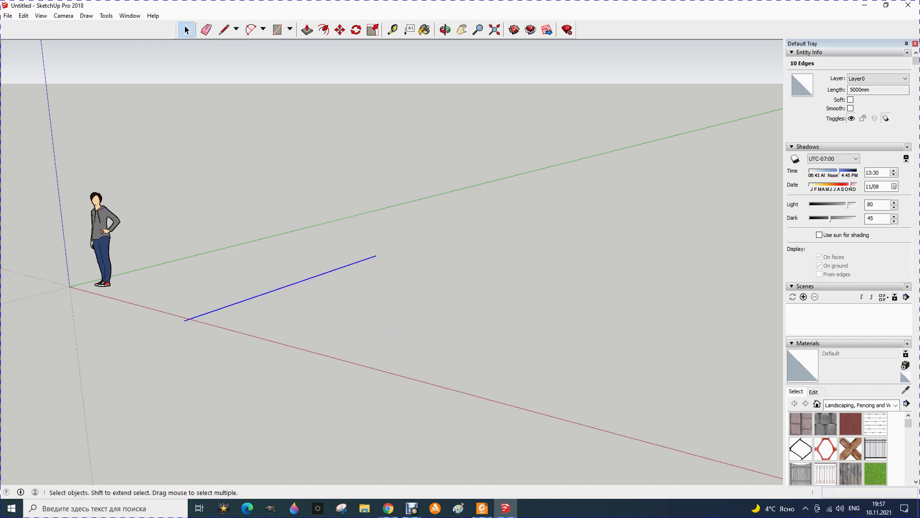
# Divide one 500 mm segment of the line into 5 smaller pieces
pyautogui.click(301, 281)
pyautogui.rightClick(301, 280)
pyautogui.click(335, 342)
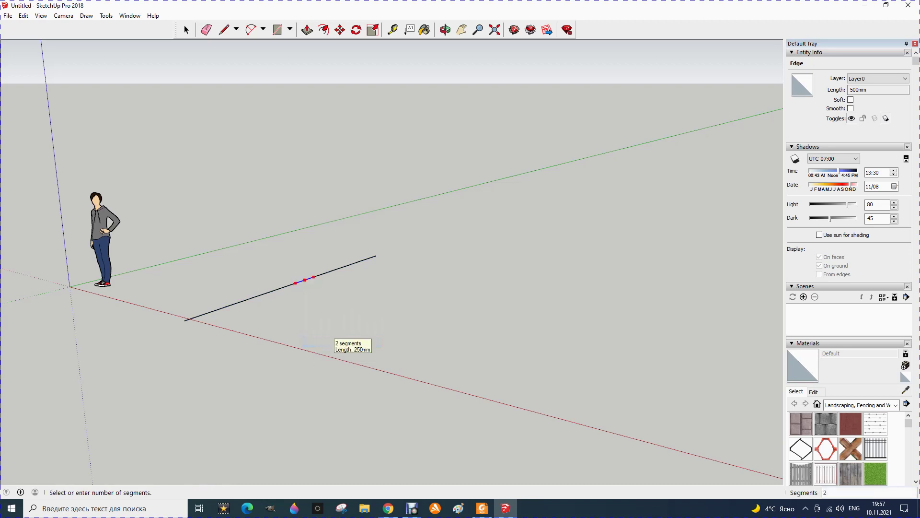
pyautogui.scroll(2, 309, 277)
pyautogui.scroll(2, 307, 280)
pyautogui.scroll(2, 307, 280)
pyautogui.scroll(2, 307, 280)
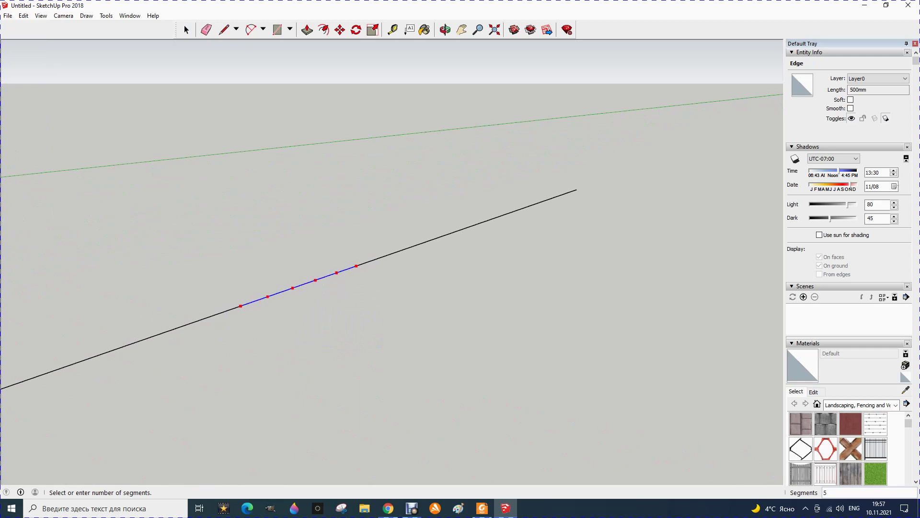
pyautogui.press('Return')
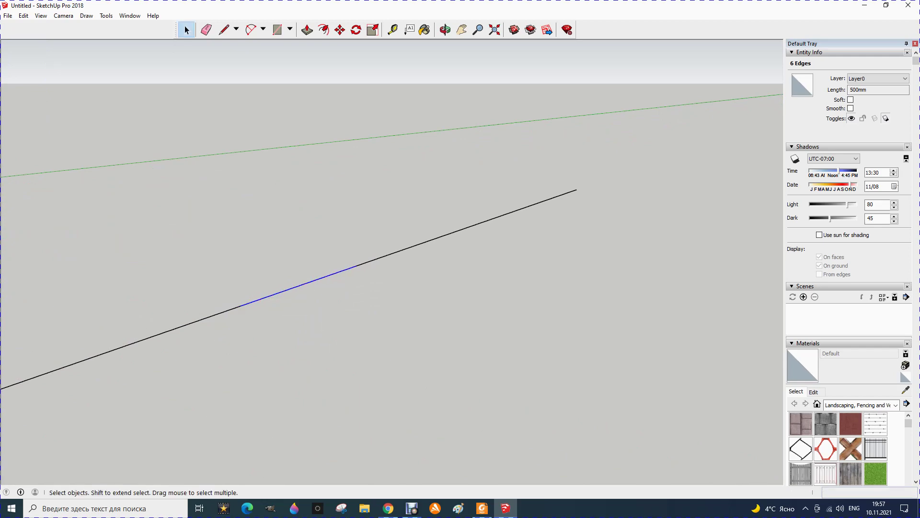
pyautogui.scroll(-1, 455, 221)
pyautogui.scroll(-1, 455, 221)
pyautogui.scroll(-1, 470, 217)
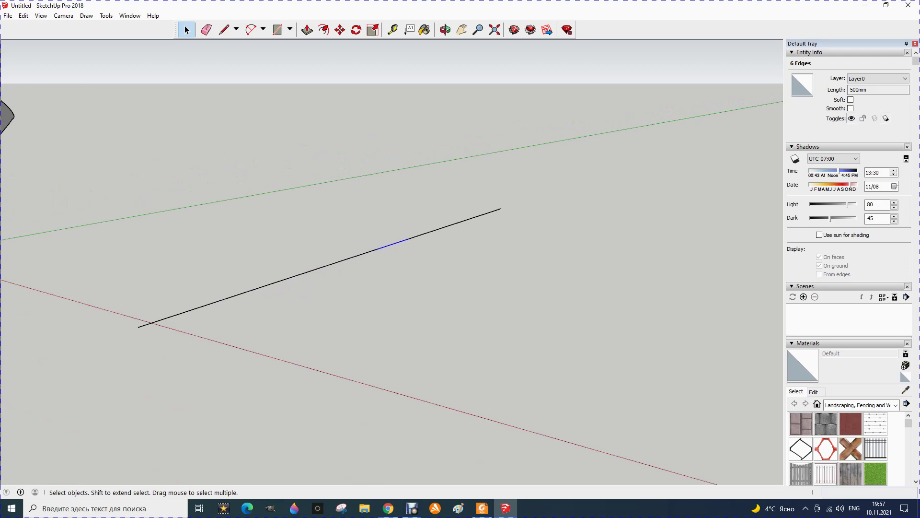
pyautogui.click(206, 30)
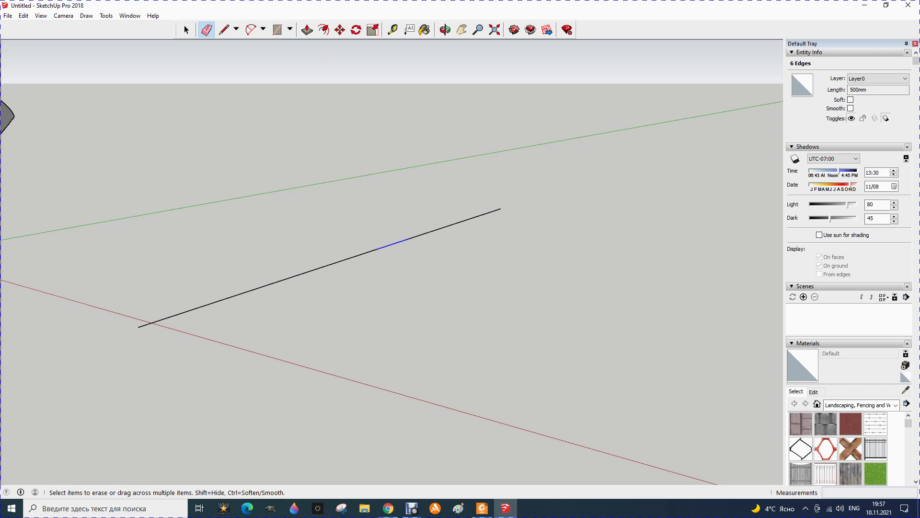
# Erase one short middle piece of the divided line, leaving a small gap
pyautogui.moveTo(393, 288); pyautogui.dragTo(412, 278, button='middle')
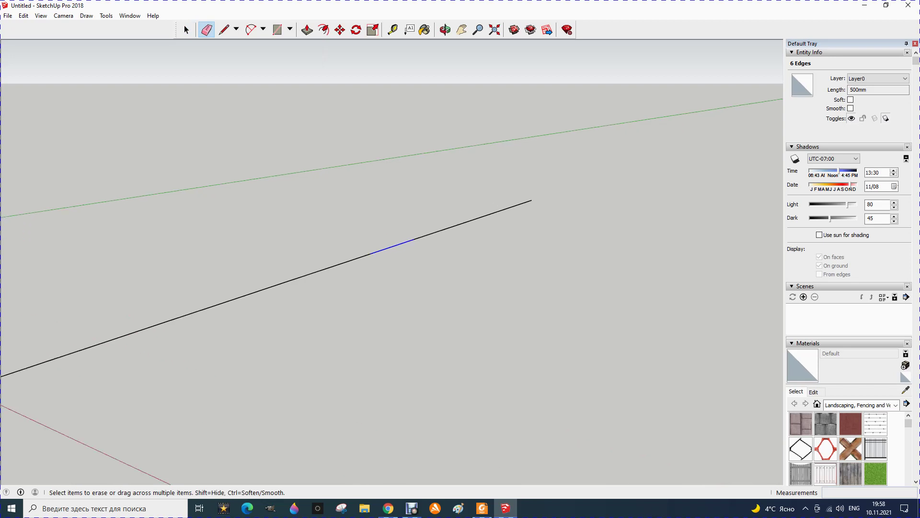
pyautogui.click(389, 246)
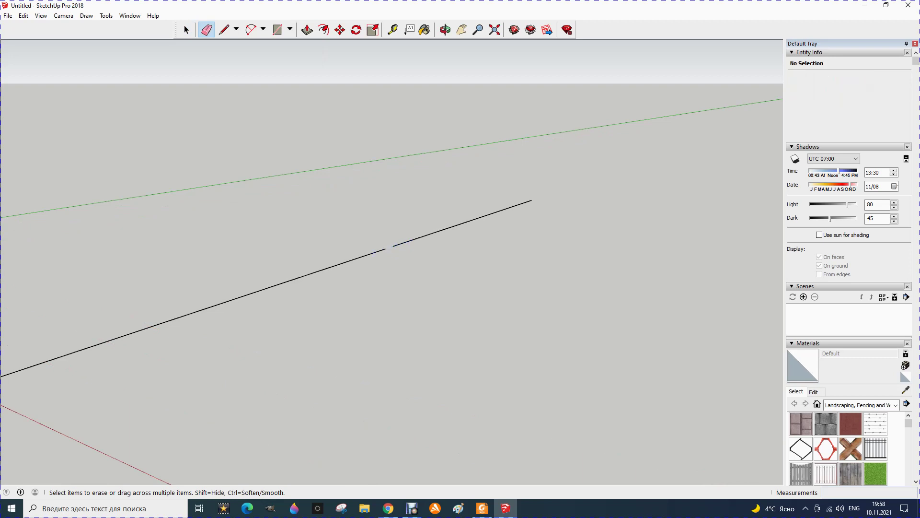
pyautogui.scroll(-1, 389, 248)
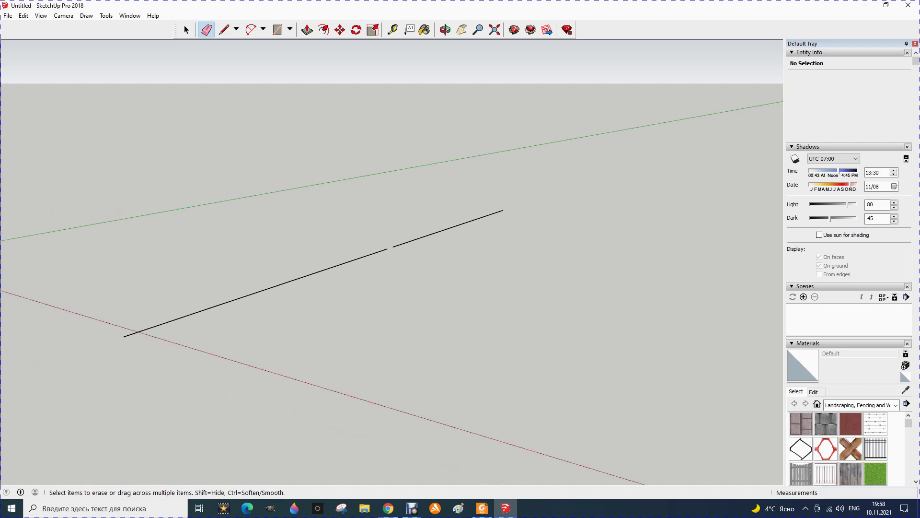
pyautogui.scroll(-1, 389, 249)
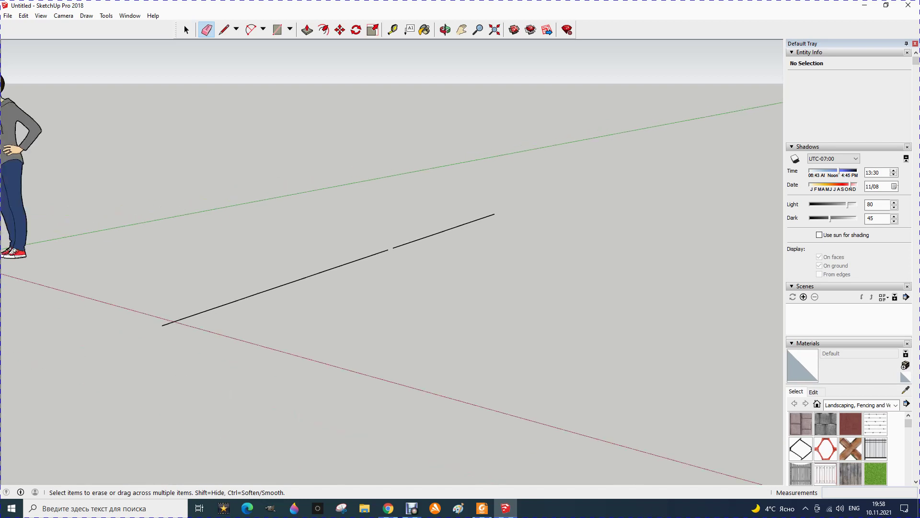
pyautogui.scroll(-1, 389, 248)
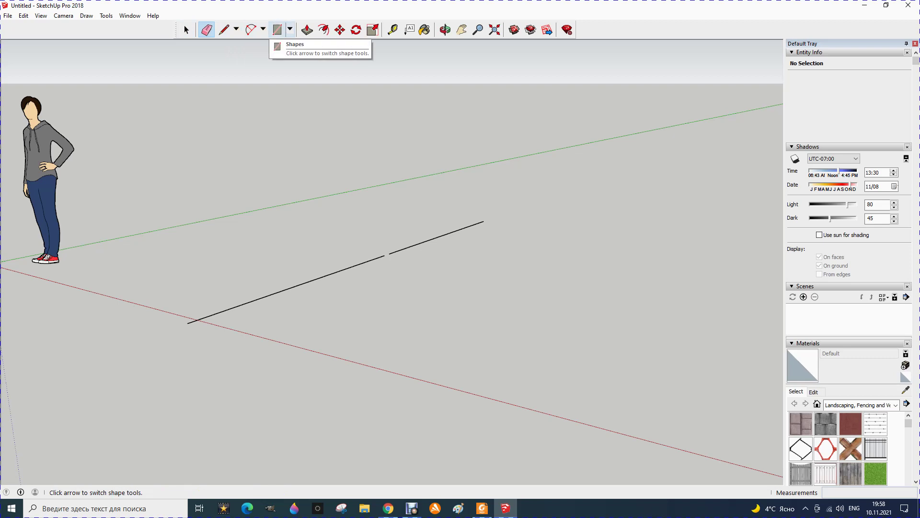
# Draw a 425 × 1100 mm rectangle on the ground beside the line
pyautogui.click(290, 29)
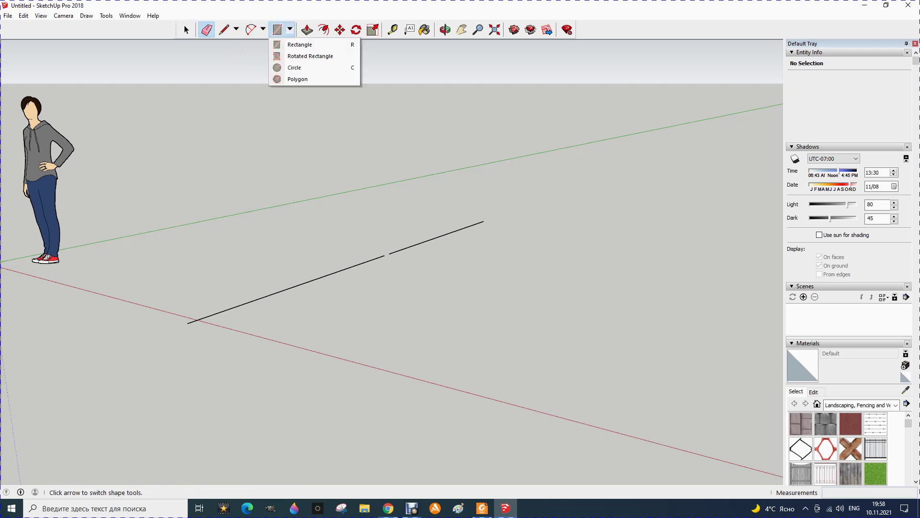
pyautogui.click(300, 44)
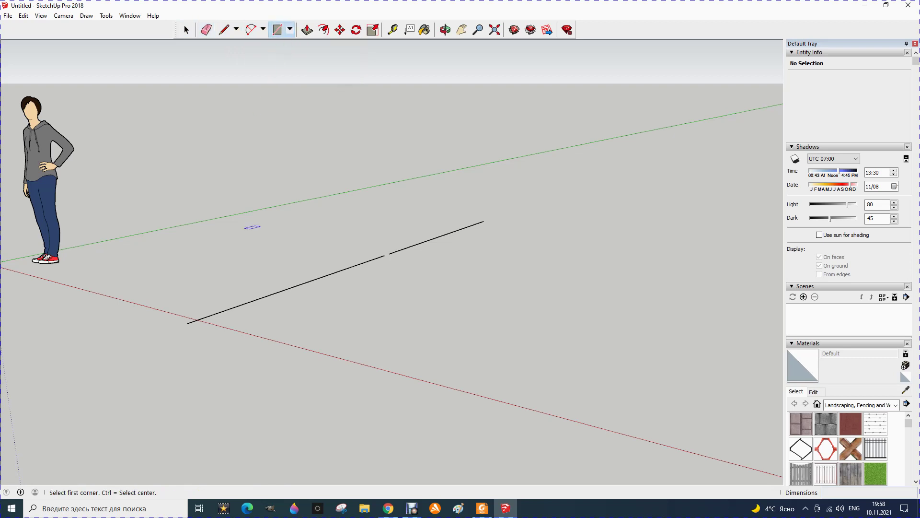
pyautogui.click(316, 351)
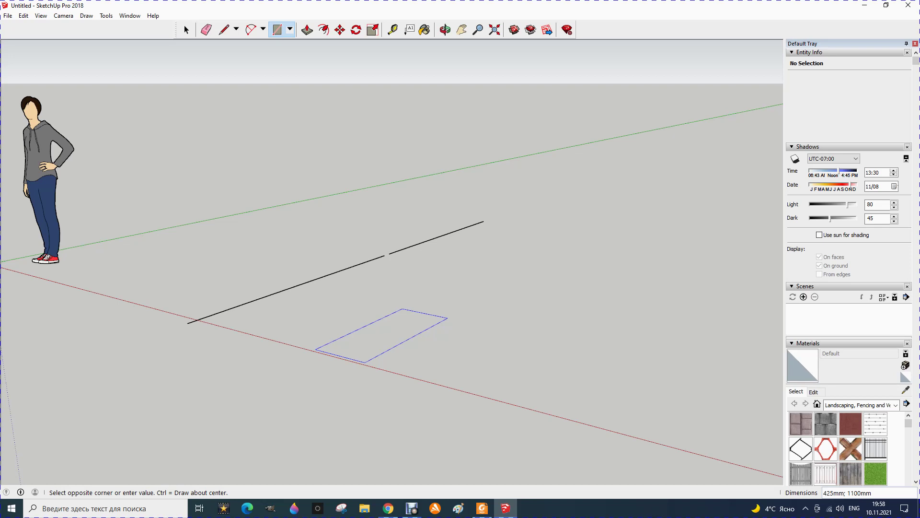
pyautogui.press('Return')
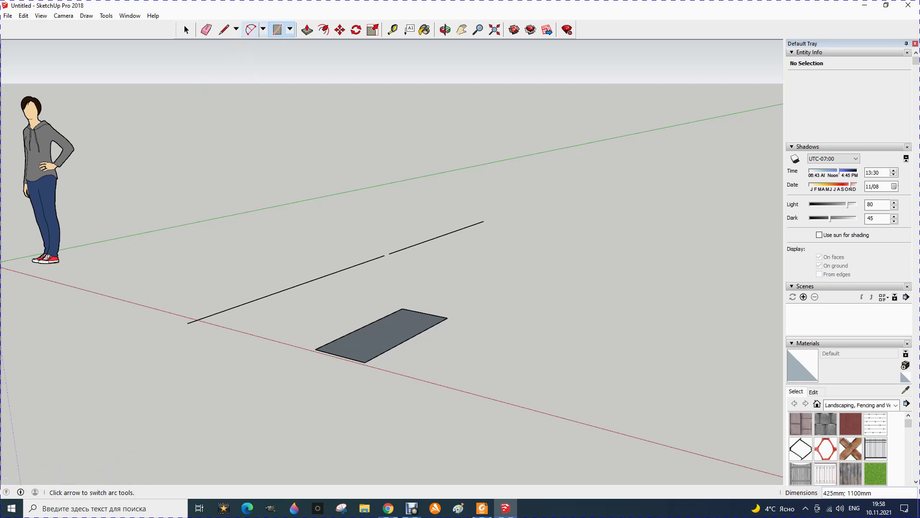
pyautogui.click(262, 29)
pyautogui.click(290, 30)
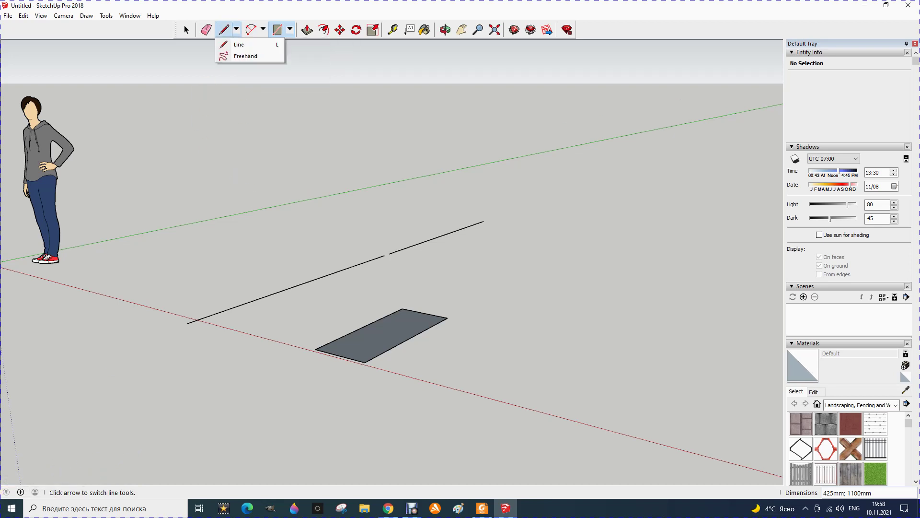
# Draw a circle of 300 mm radius on the ground next to the rectangle
pyautogui.click(289, 29)
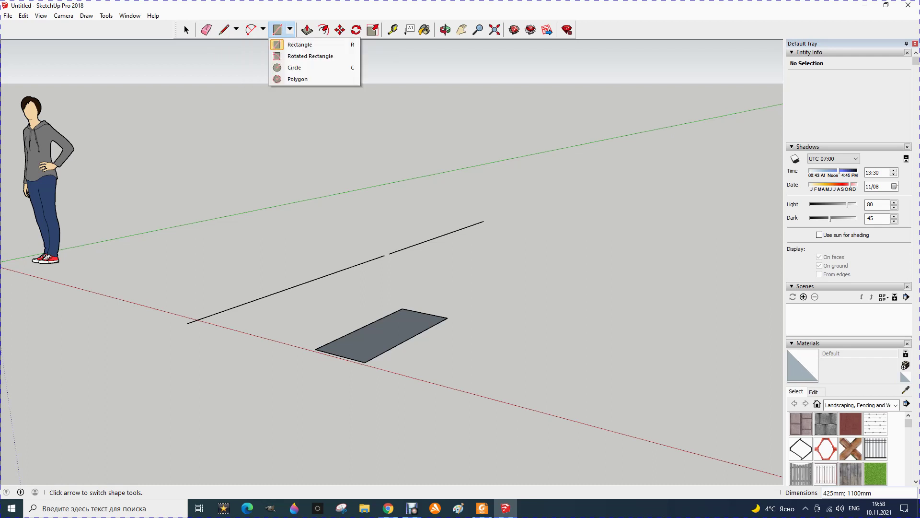
pyautogui.click(289, 69)
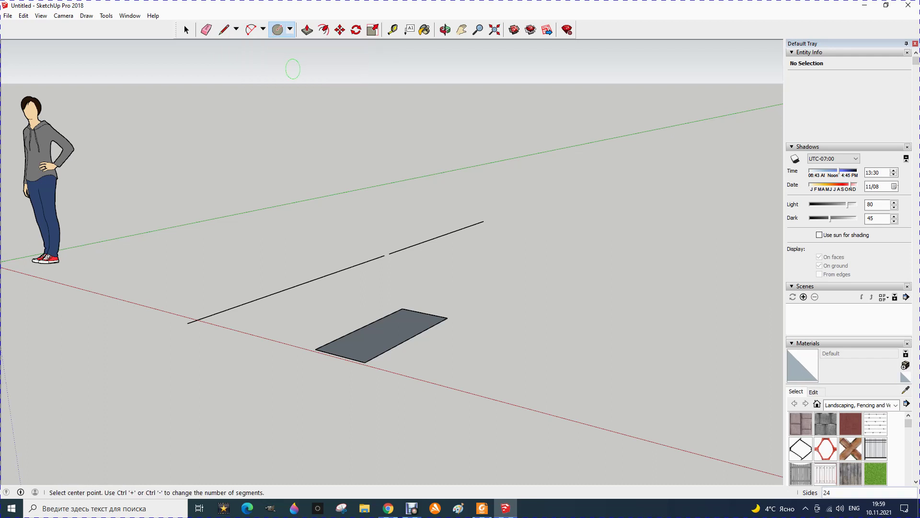
pyautogui.scroll(-1, 95, 201)
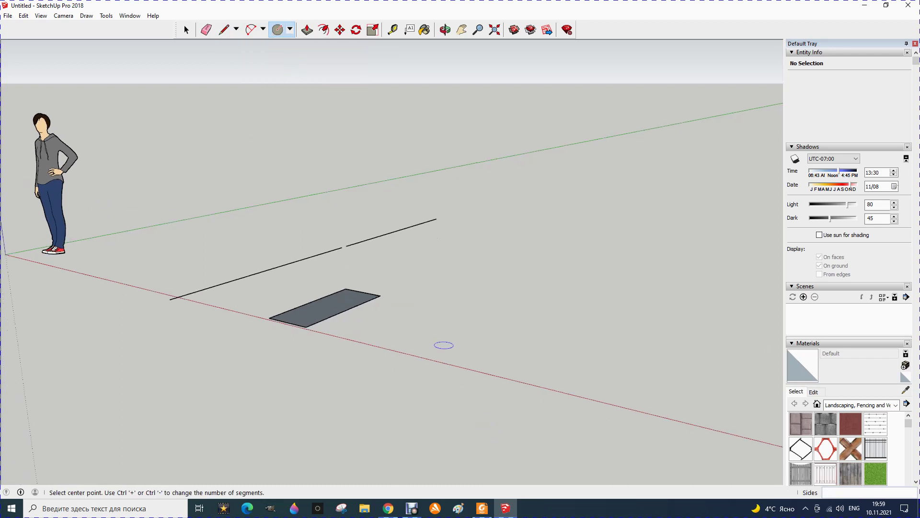
pyautogui.click(441, 339)
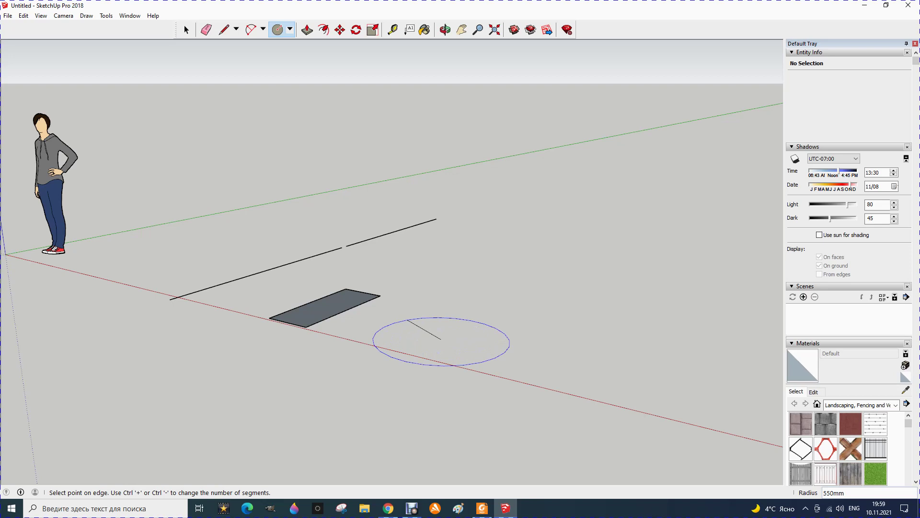
pyautogui.write('30')
pyautogui.press('Return')
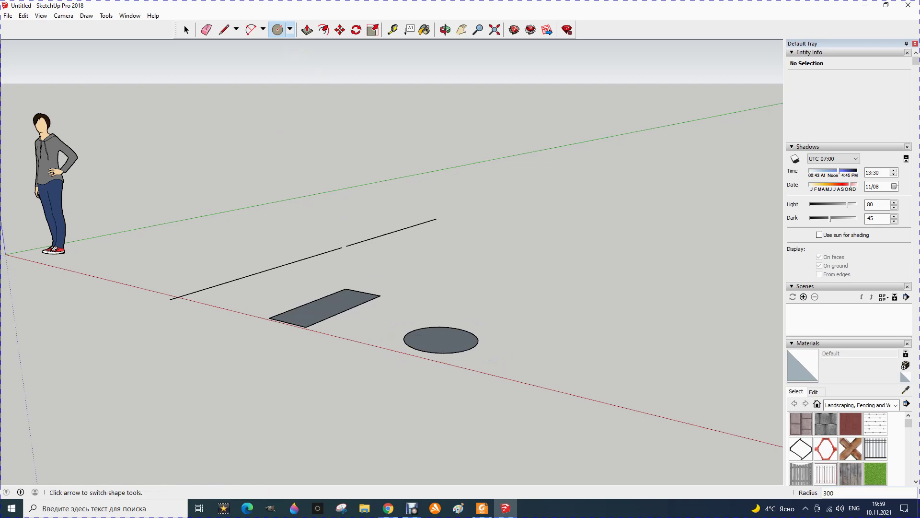
# Draw an eight-sided polygon of 300 mm radius beside the circle
pyautogui.click(290, 29)
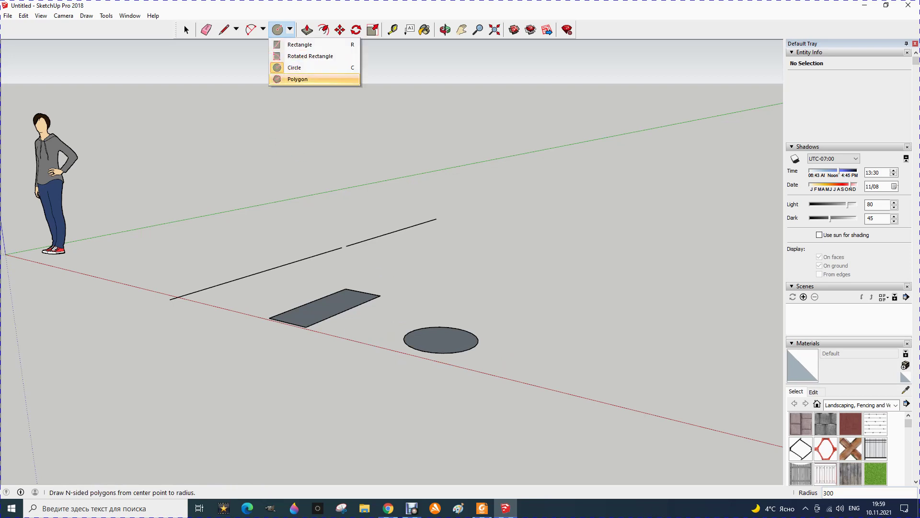
pyautogui.click(297, 79)
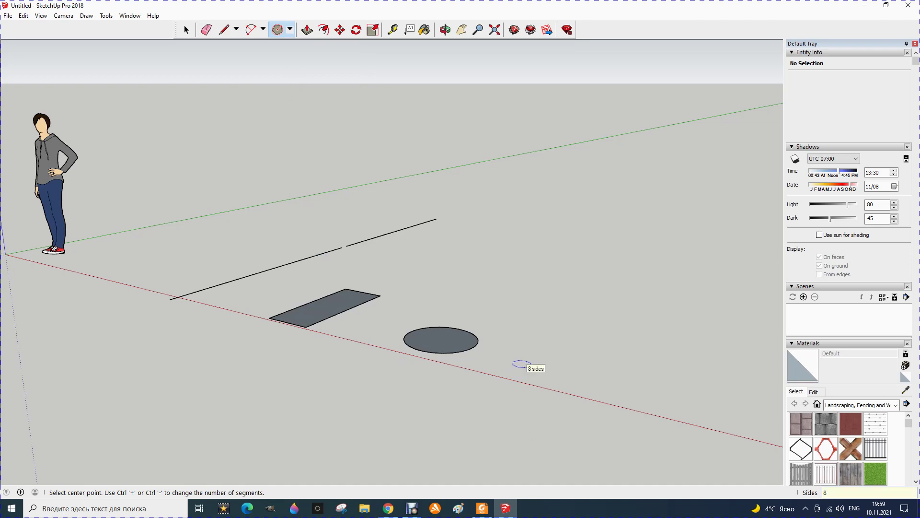
pyautogui.click(506, 365)
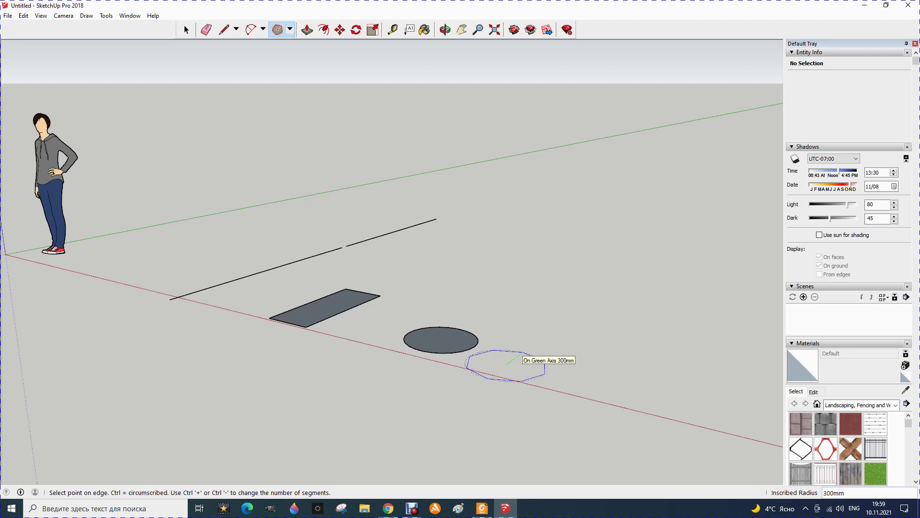
pyautogui.write('30')
pyautogui.press('Return')
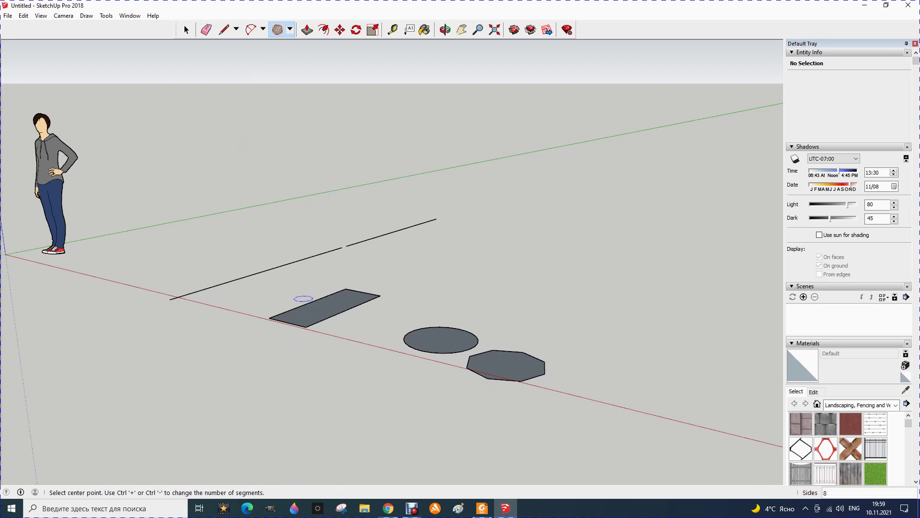
pyautogui.click(187, 29)
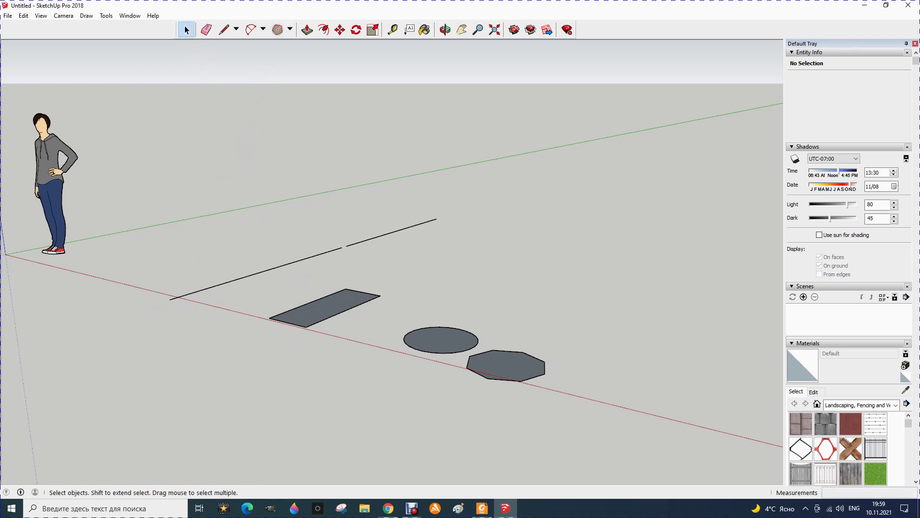
pyautogui.click(421, 350)
# Change the circle's Segments value in Entity Info from 24 to 12
pyautogui.rightClick(420, 351)
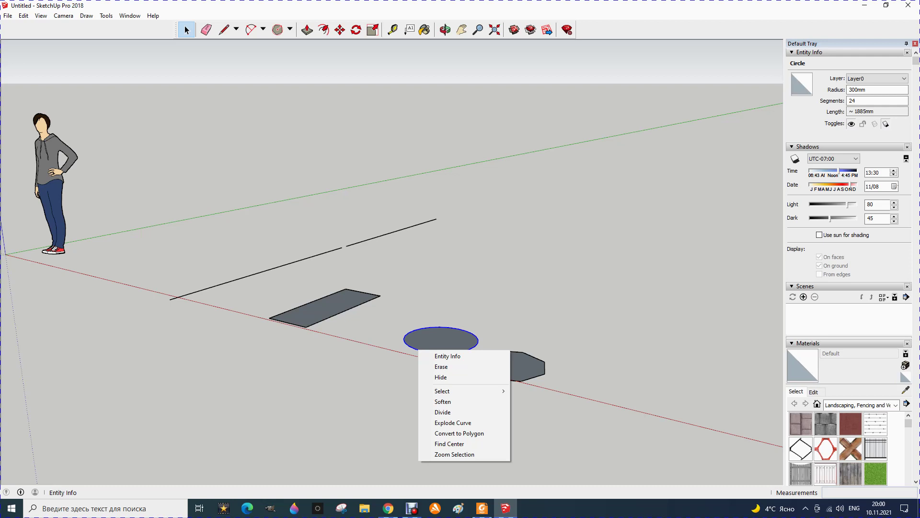
pyautogui.click(431, 356)
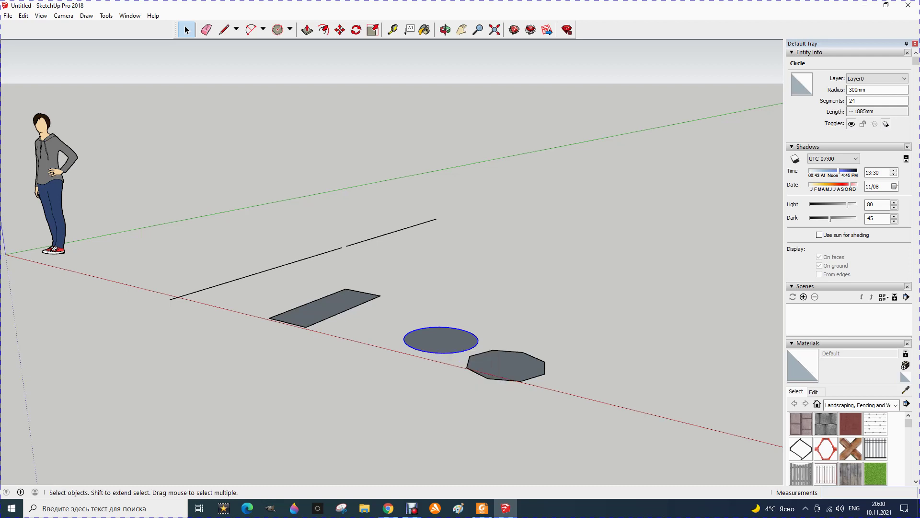
pyautogui.scroll(1, 431, 355)
pyautogui.scroll(3, 431, 355)
pyautogui.scroll(3, 432, 355)
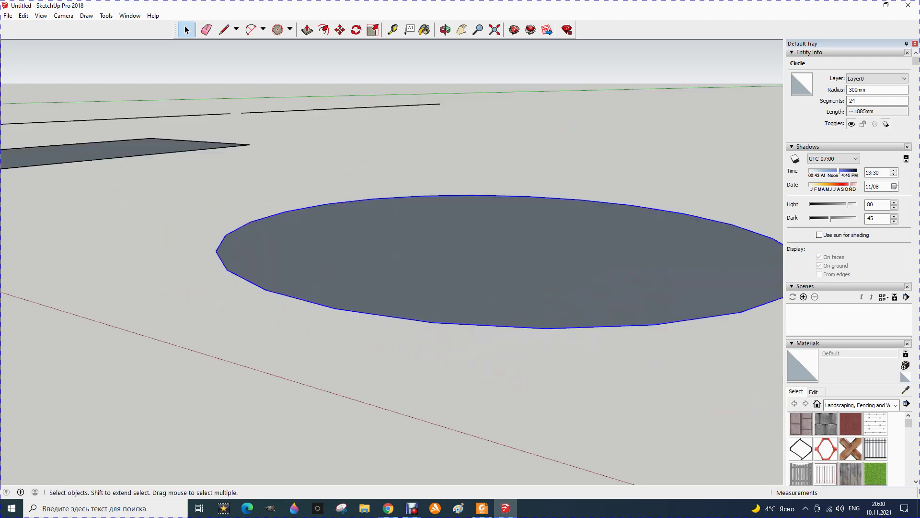
pyautogui.scroll(3, 432, 356)
pyautogui.scroll(-3, 431, 356)
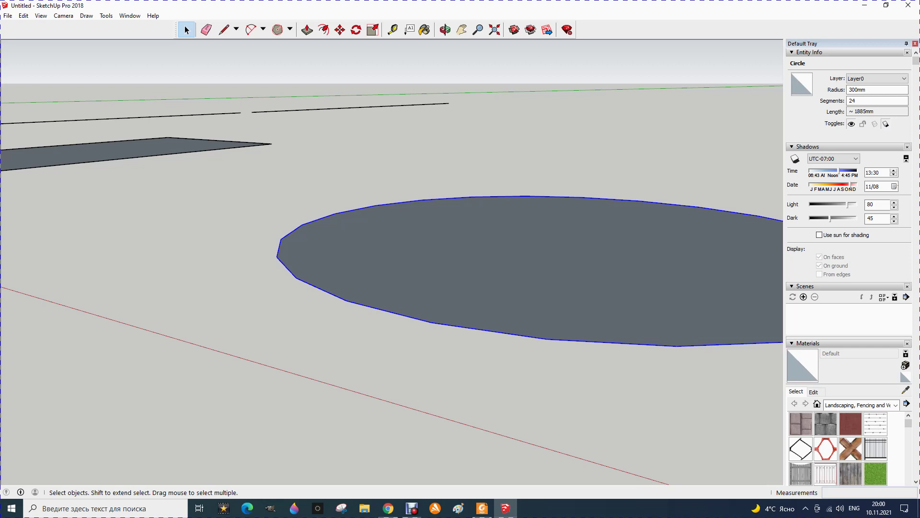
pyautogui.click(877, 101)
pyautogui.doubleClick(852, 101)
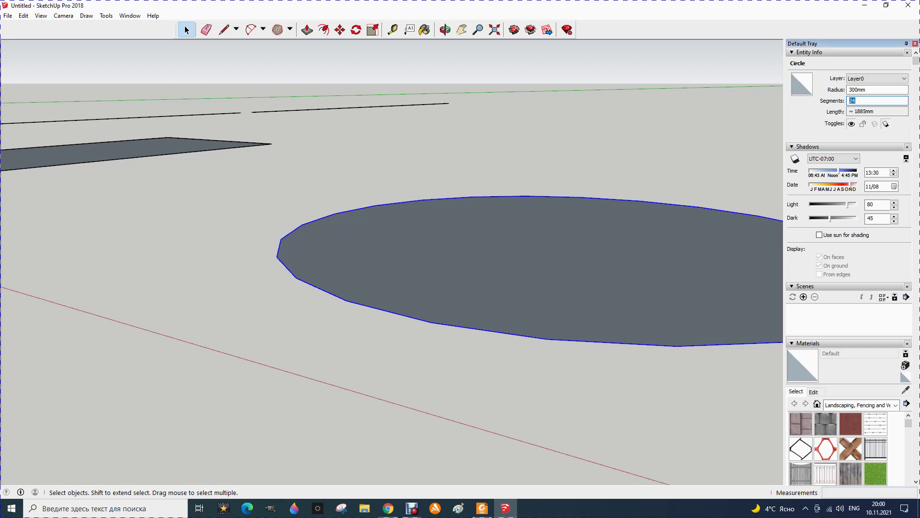
pyautogui.write('12')
pyautogui.press('Return')
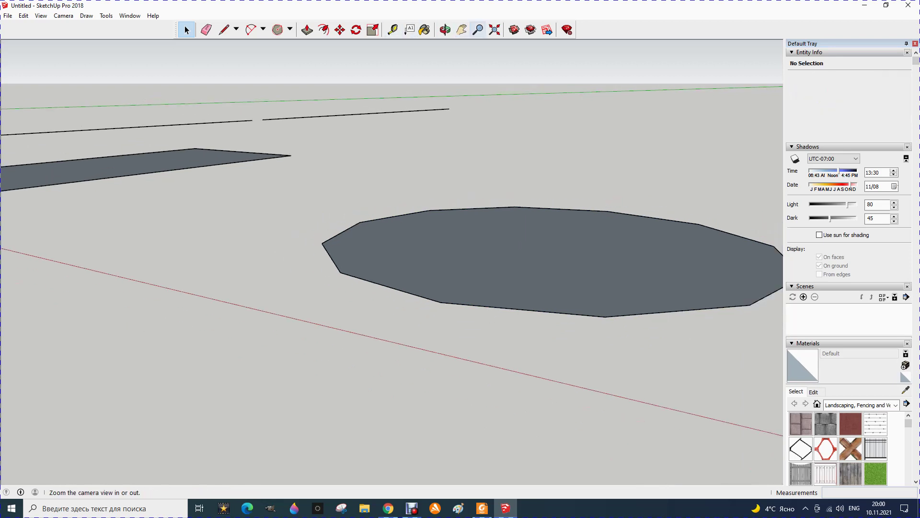
# Orbit to view from above and set the circle back to 24 segments
pyautogui.click(446, 30)
pyautogui.moveTo(479, 287)
pyautogui.mouseDown()
pyautogui.moveTo(479, 331)
pyautogui.moveTo(451, 372)
pyautogui.mouseUp()
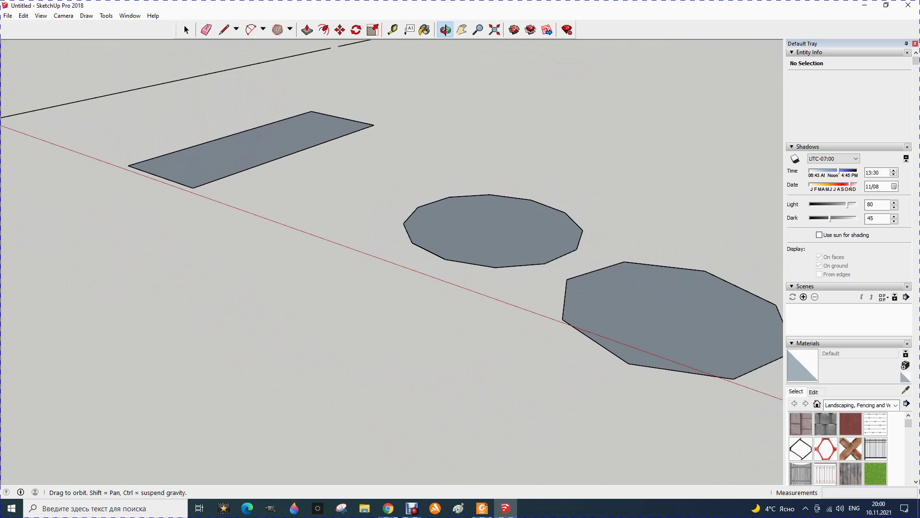
pyautogui.click(186, 30)
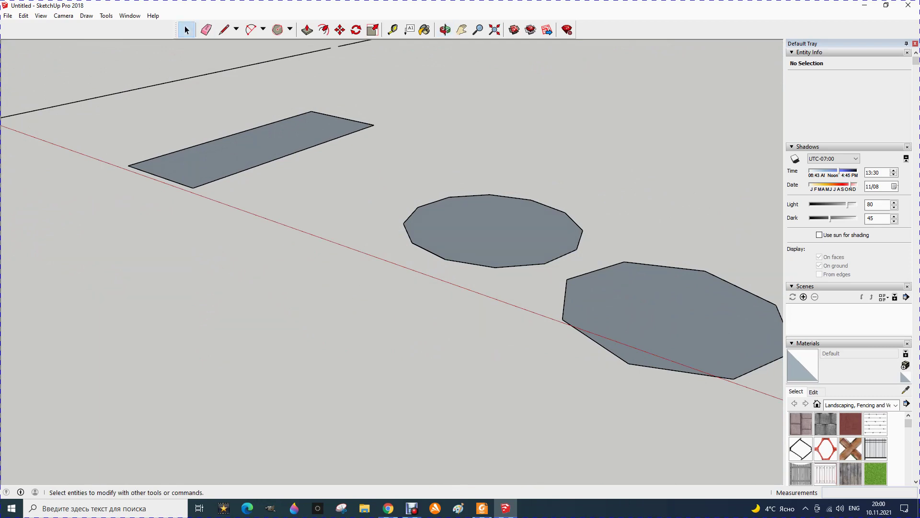
pyautogui.click(429, 251)
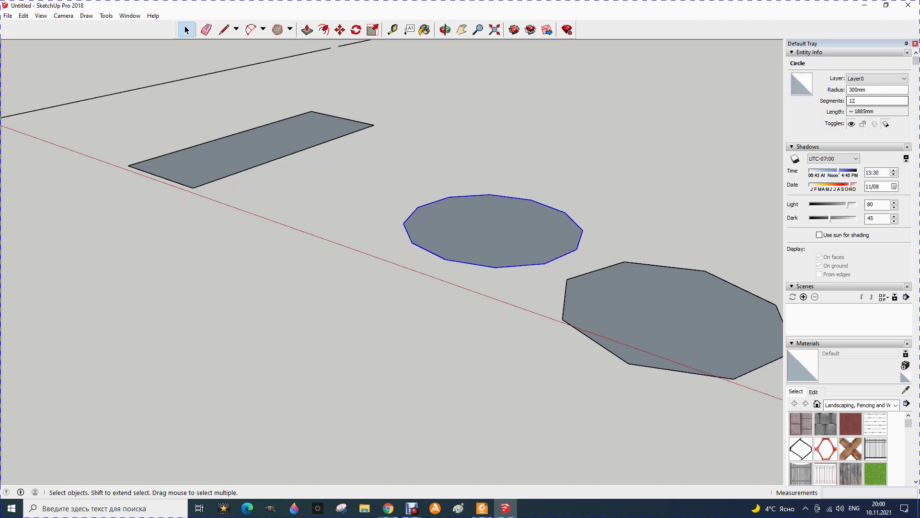
pyautogui.write('24')
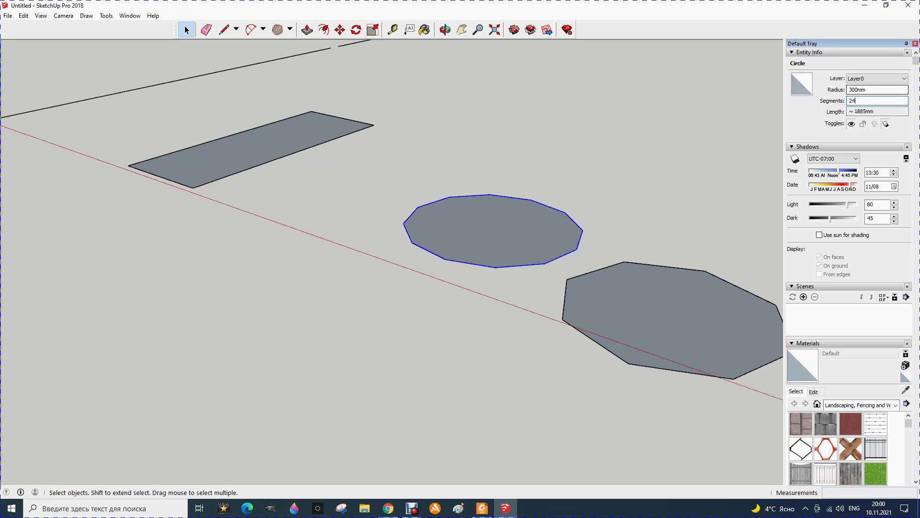
pyautogui.press('Return')
pyautogui.press('Escape')
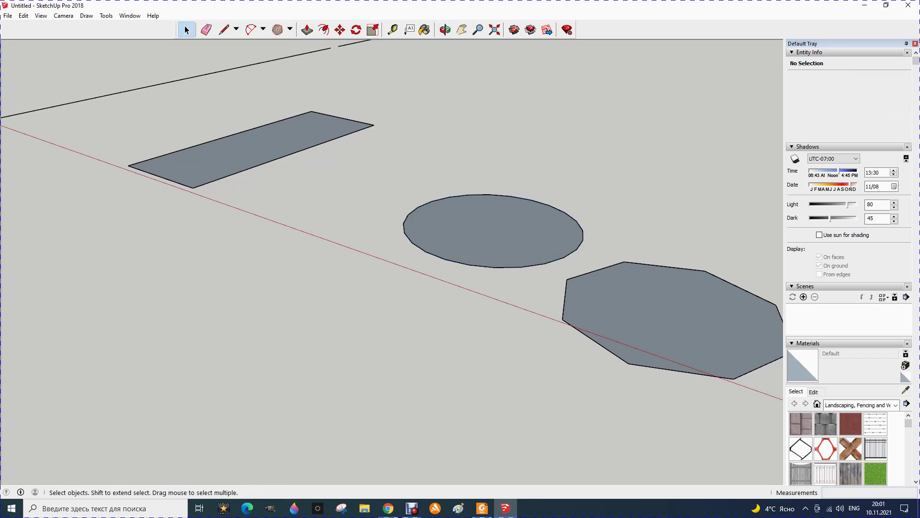
# Zoom out and select the eight-sided polygon
pyautogui.scroll(2, 582, 210)
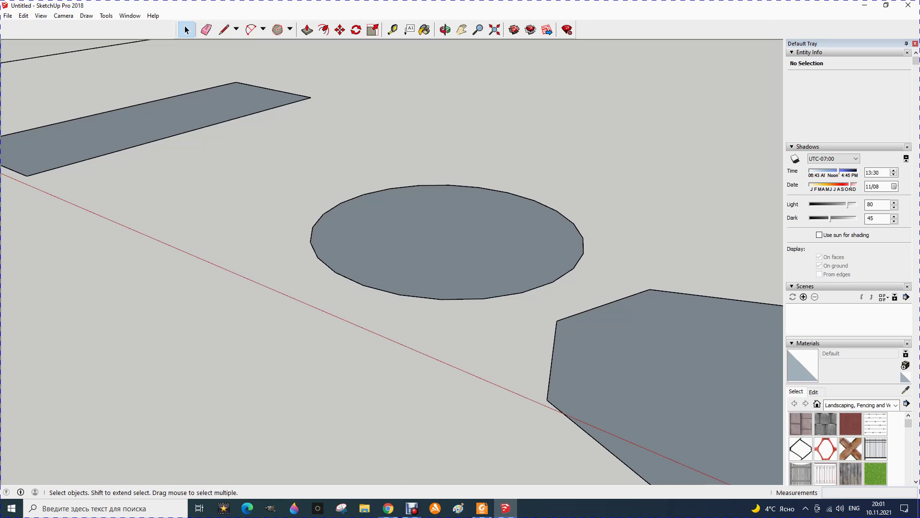
pyautogui.scroll(-2, 582, 211)
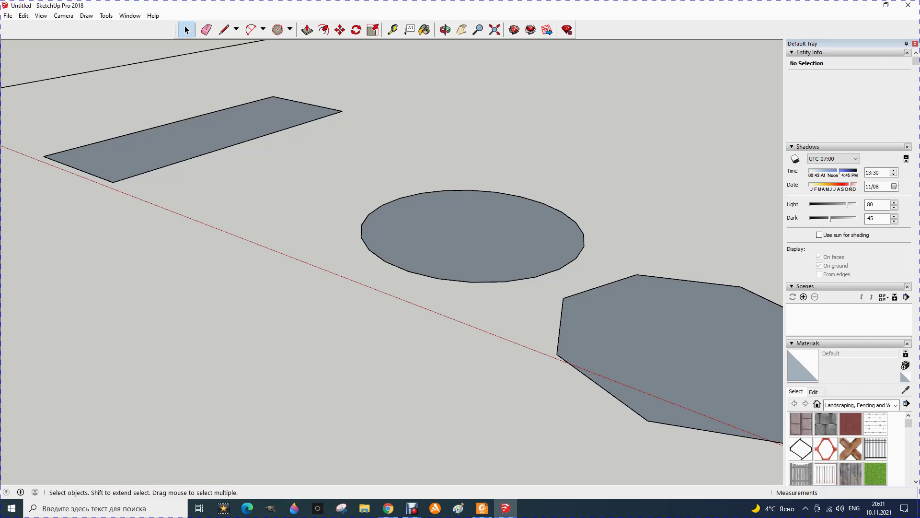
pyautogui.scroll(-1, 585, 235)
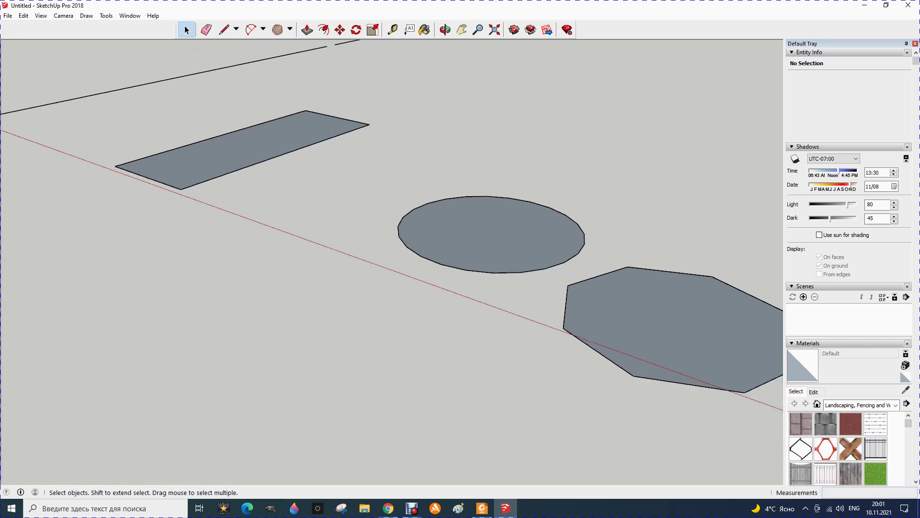
pyautogui.scroll(-1, 584, 237)
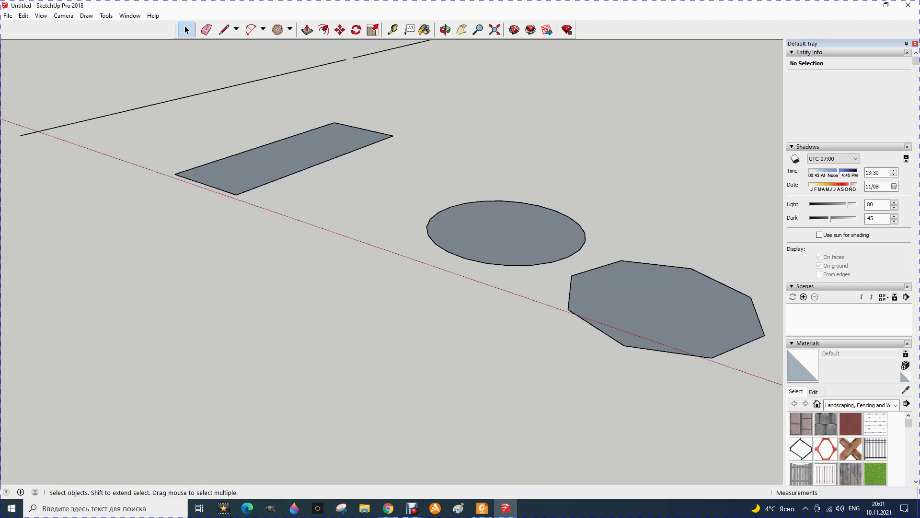
pyautogui.click(733, 290)
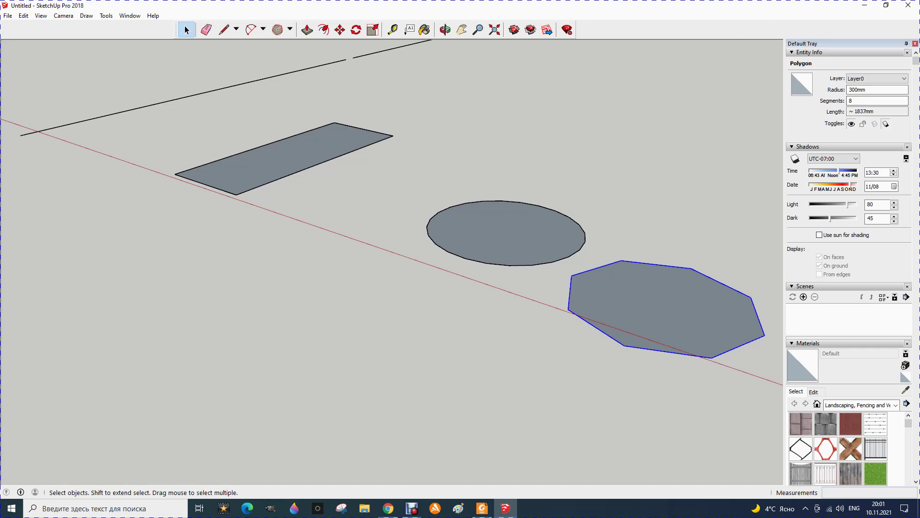
# Set the polygon's Segments to 6 in Entity Info, making it a hexagon
pyautogui.doubleClick(851, 101)
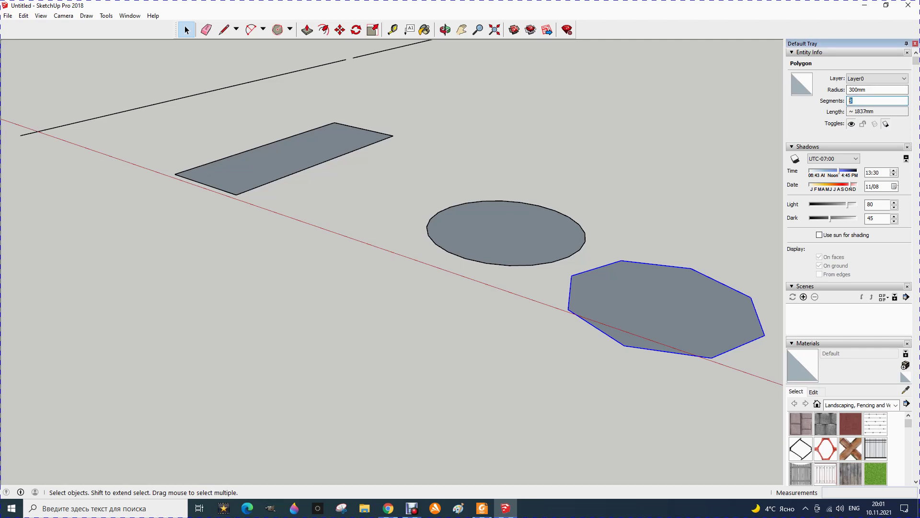
pyautogui.write('6')
pyautogui.press('Return')
pyautogui.hotkey('ctrl', 't')
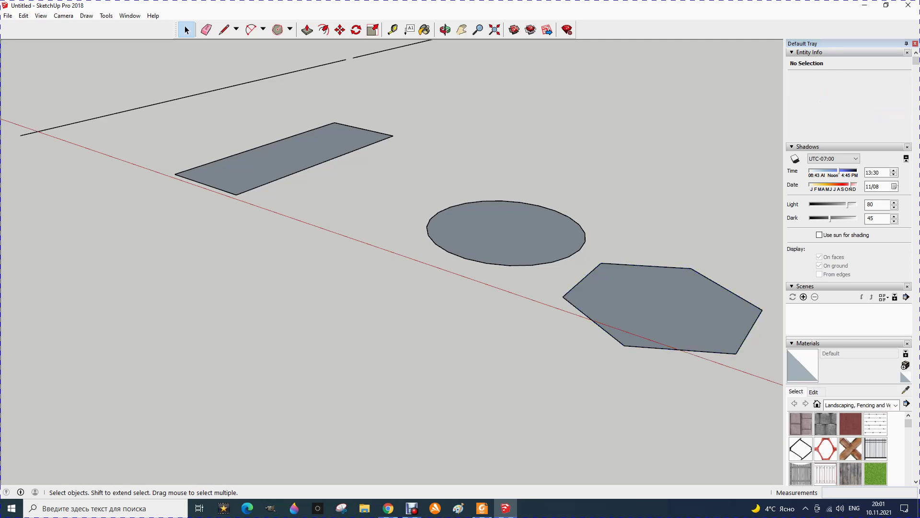
pyautogui.scroll(-1, 459, 268)
pyautogui.scroll(-1, 459, 269)
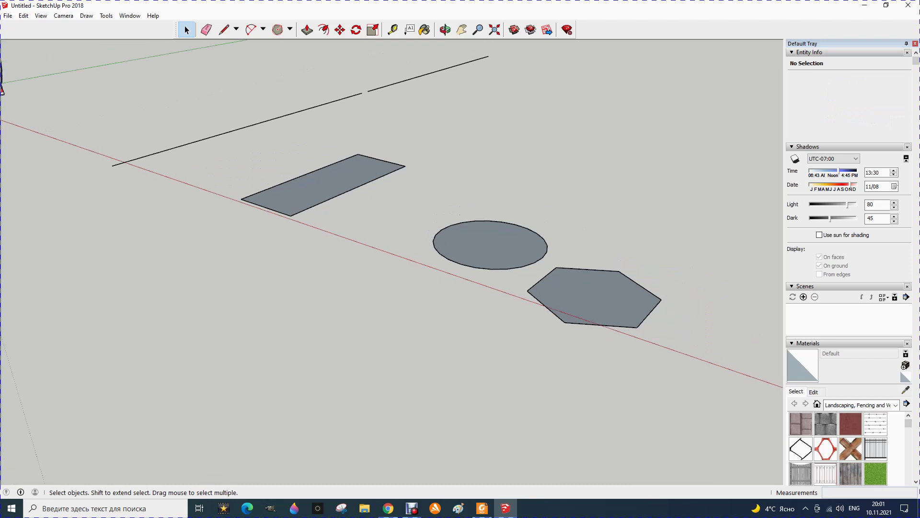
pyautogui.scroll(-1, 460, 266)
pyautogui.scroll(-1, 460, 266)
pyautogui.scroll(-1, 460, 266)
pyautogui.scroll(-1, 460, 266)
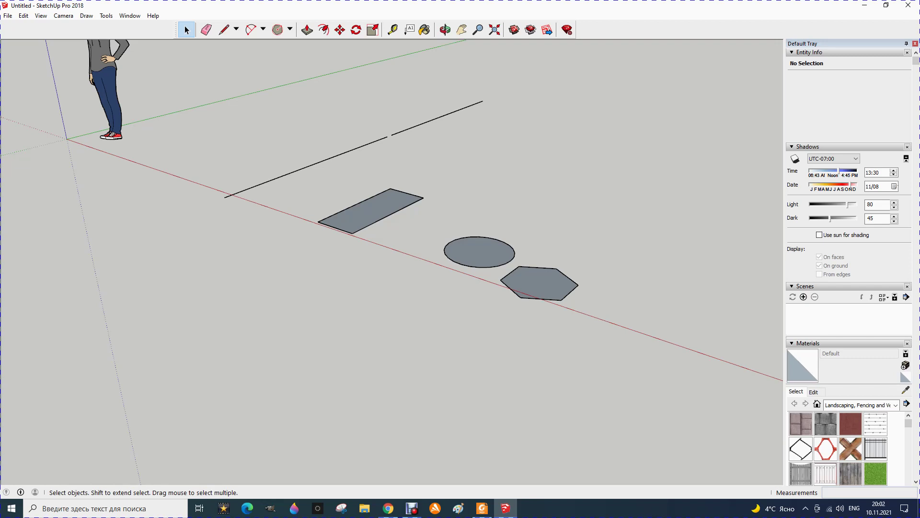
# Draw a freehand curve across the ground looping around the circle and hexagon
pyautogui.click(263, 29)
pyautogui.click(263, 29)
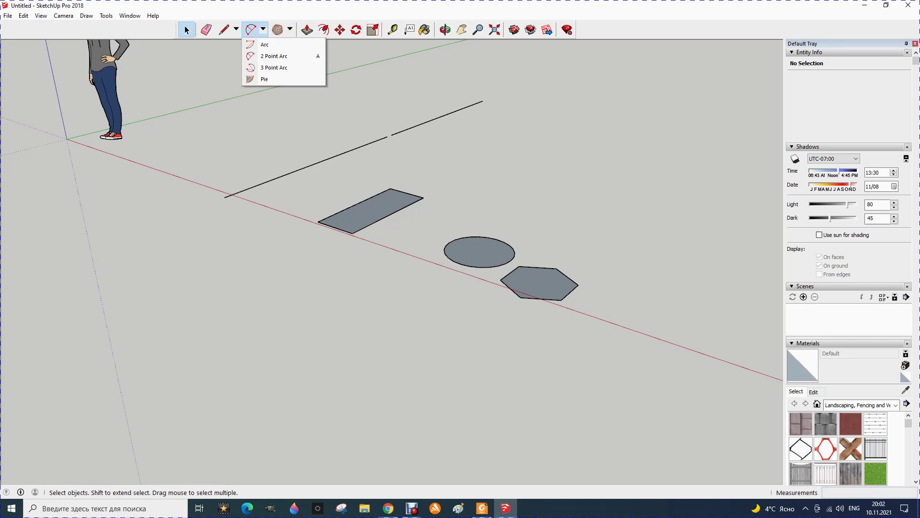
pyautogui.click(86, 15)
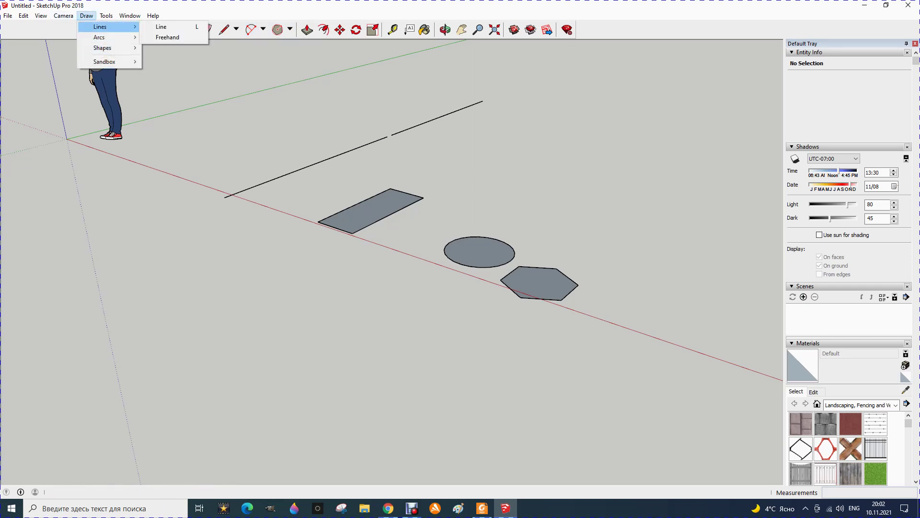
pyautogui.click(158, 37)
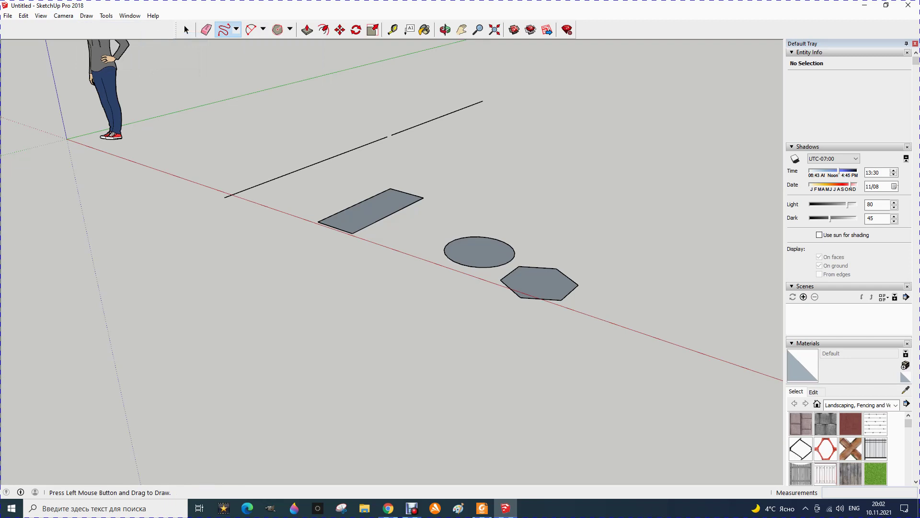
pyautogui.moveTo(245, 238)
pyautogui.mouseDown()
pyautogui.moveTo(639, 343)
pyautogui.moveTo(655, 276)
pyautogui.moveTo(343, 256)
pyautogui.mouseUp()
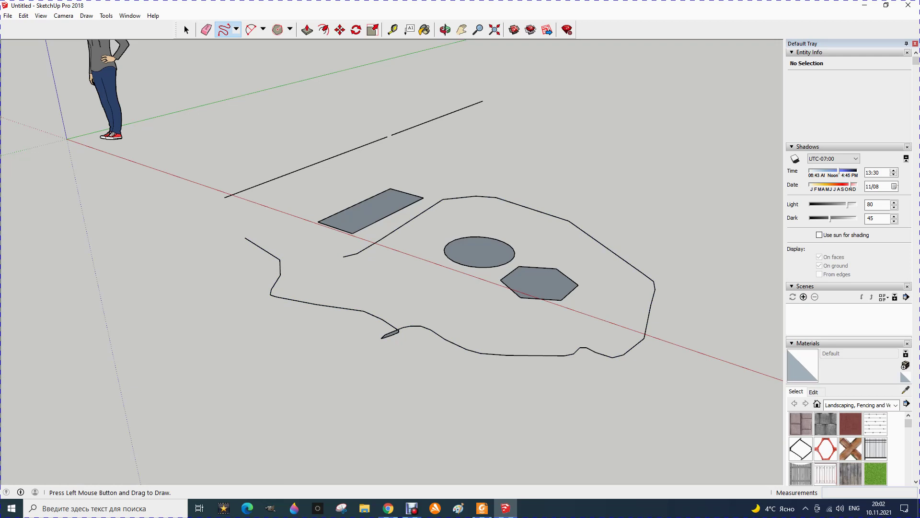
# Return to Select, clear the selection, and pick the large 27-segment freehand curve
pyautogui.press('space')
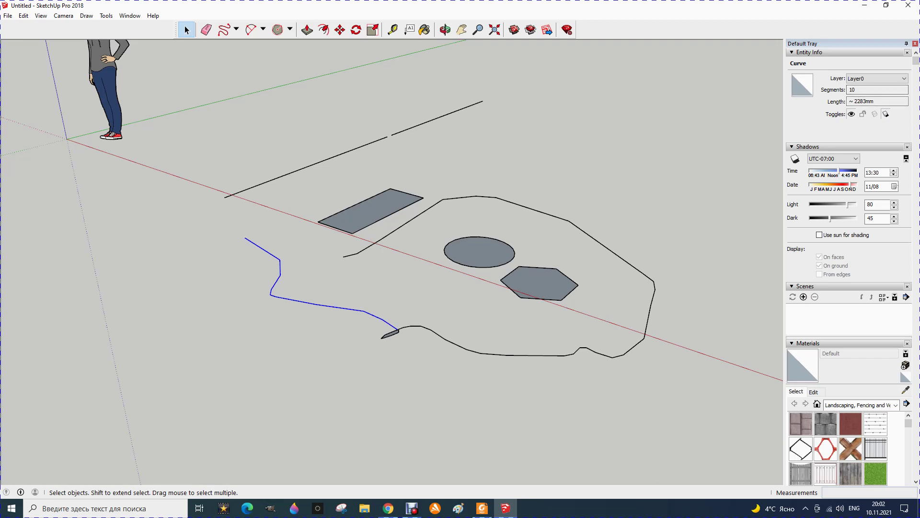
pyautogui.press('Escape')
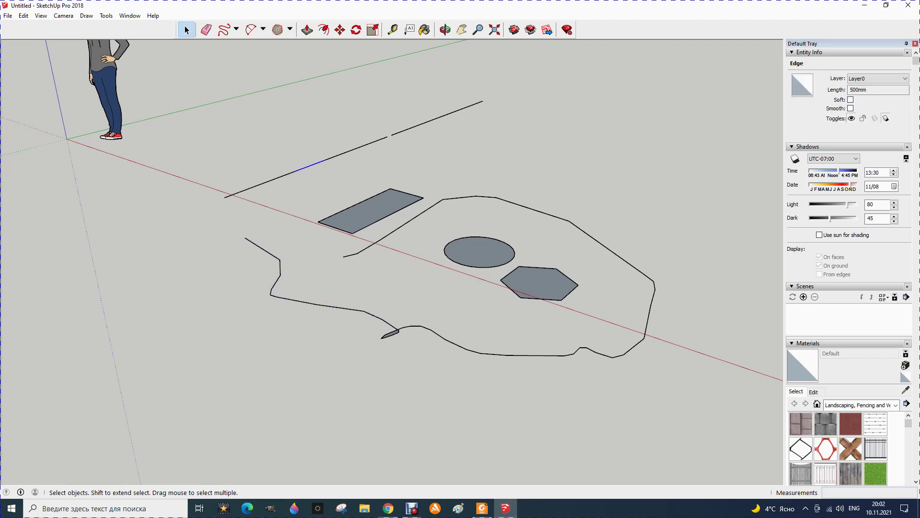
pyautogui.click(445, 338)
# Explode the large freehand curve into 27 separate edges
pyautogui.rightClick(377, 242)
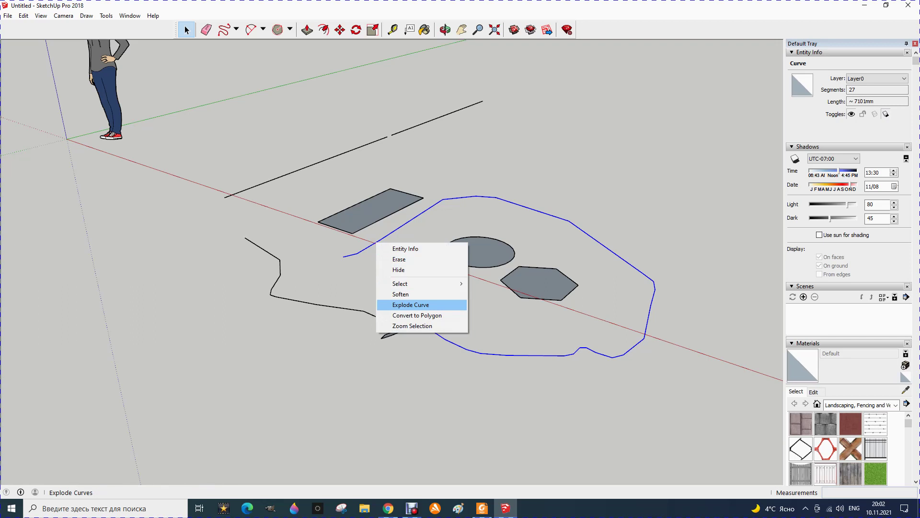
pyautogui.click(410, 304)
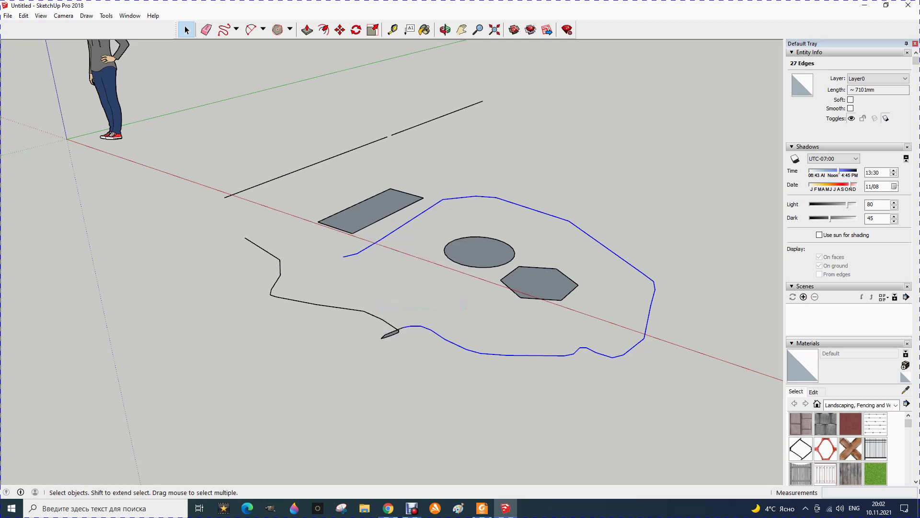
pyautogui.scroll(1, 479, 201)
pyautogui.scroll(2, 479, 201)
pyautogui.scroll(2, 479, 202)
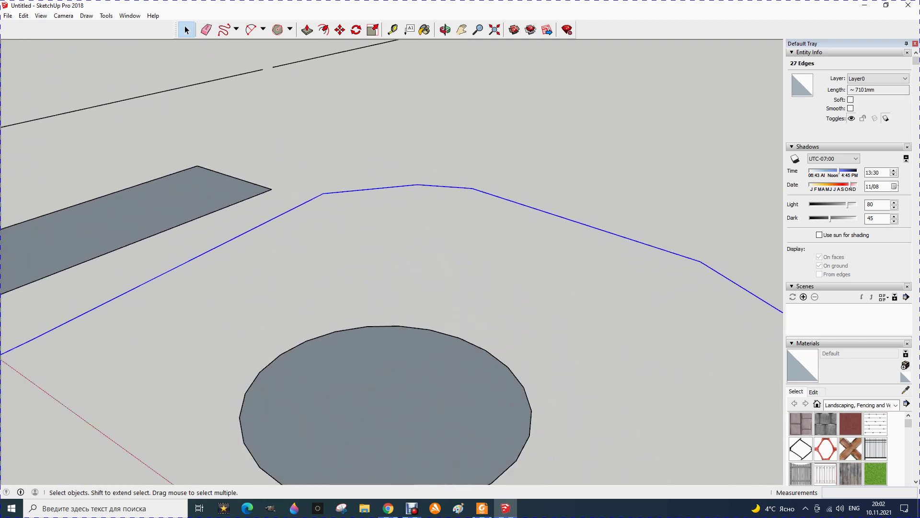
pyautogui.scroll(1, 480, 201)
# Select one 500 mm edge of the divided line
pyautogui.scroll(-2, 477, 254)
pyautogui.scroll(-2, 477, 254)
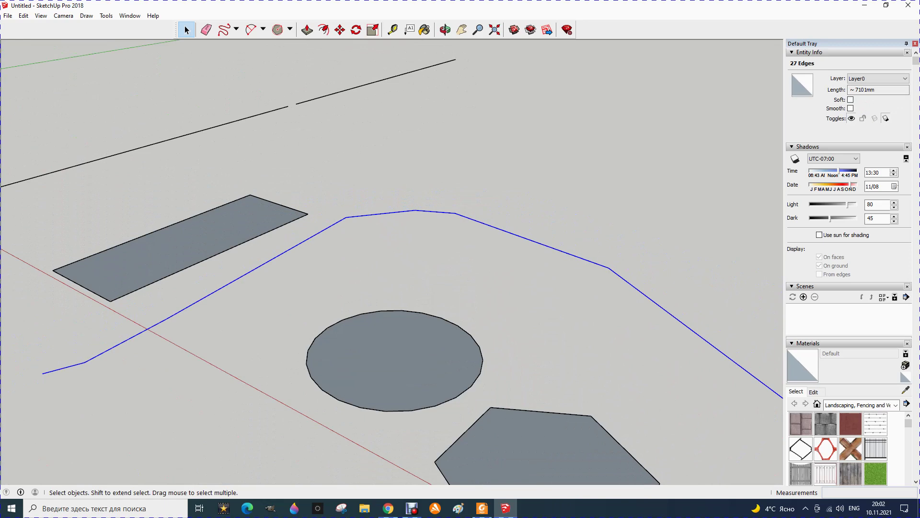
pyautogui.scroll(2, 477, 254)
pyautogui.scroll(2, 383, 240)
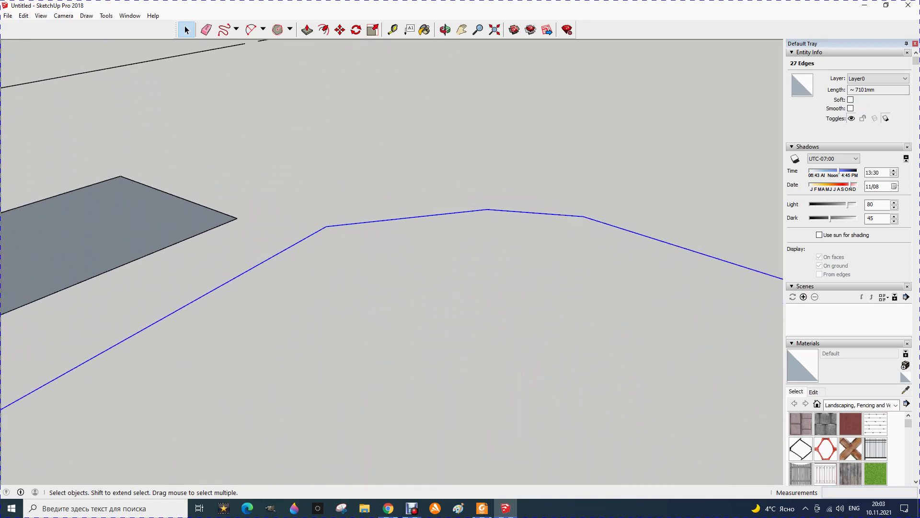
pyautogui.scroll(-2, 451, 235)
pyautogui.scroll(-2, 450, 235)
pyautogui.scroll(-2, 451, 235)
pyautogui.scroll(-2, 384, 270)
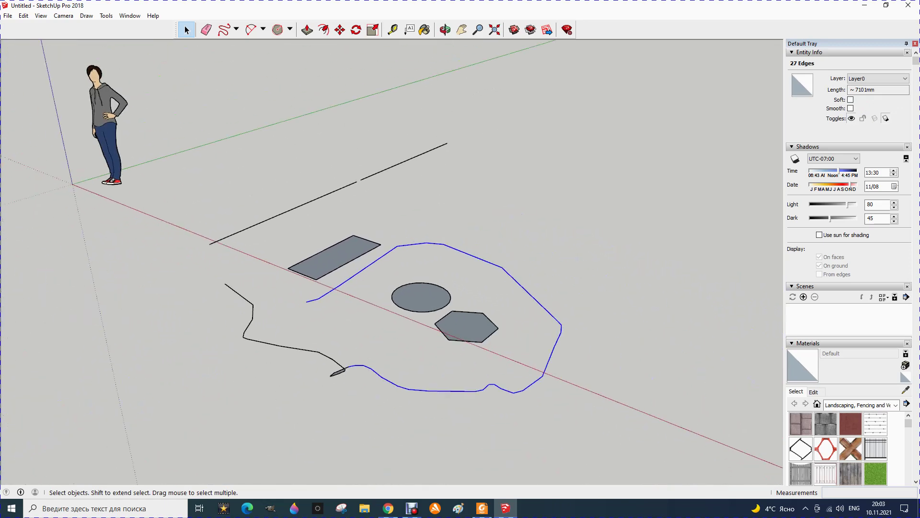
pyautogui.scroll(-2, 385, 269)
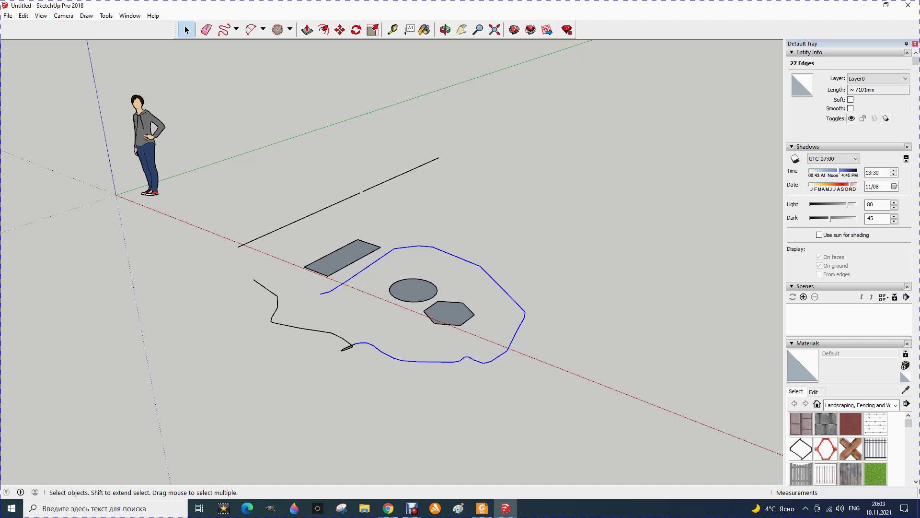
pyautogui.click(401, 174)
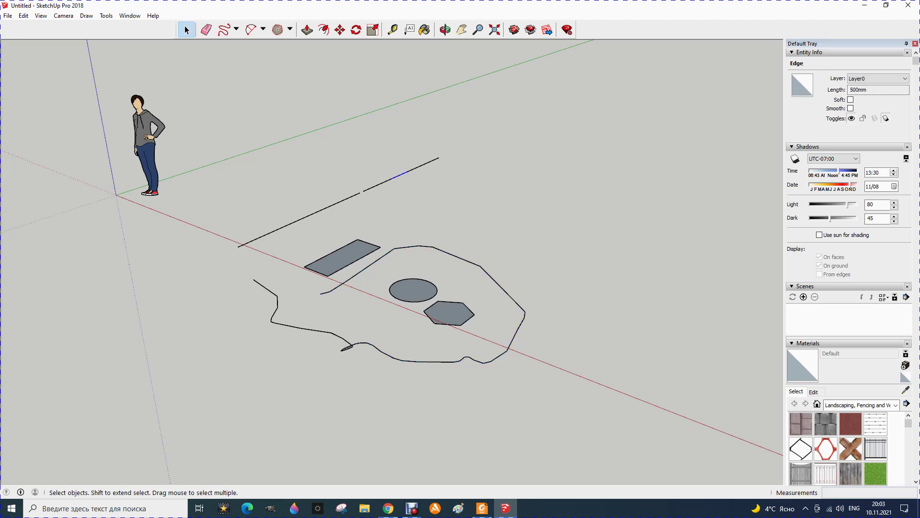